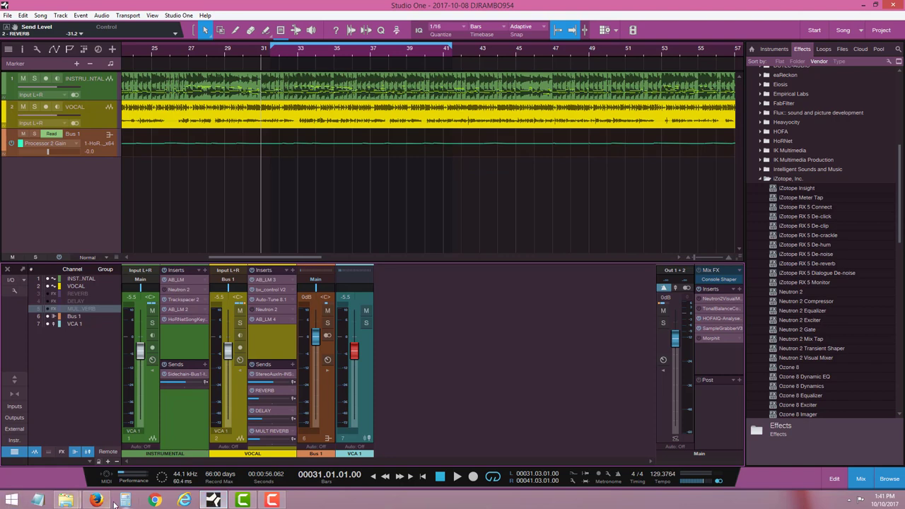
Step: Switch to Firefox to review the iZotope Neutron 2 product page up to its header, and return to Studio One
{"action": "left_click", "coordinate": [97, 500]}
{"action": "scroll", "coordinate": [607, 219], "scroll_direction": "up", "scroll_amount": 10}
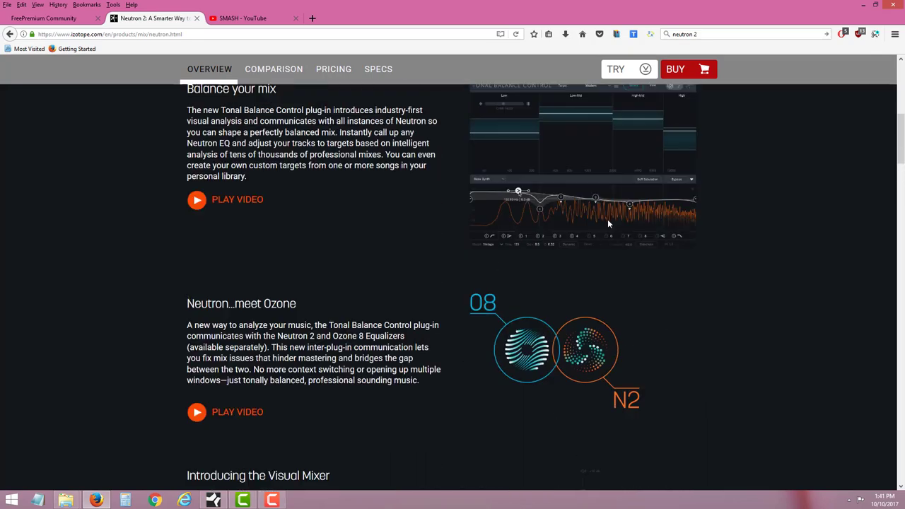
{"action": "scroll", "coordinate": [597, 222], "scroll_direction": "up", "scroll_amount": 2}
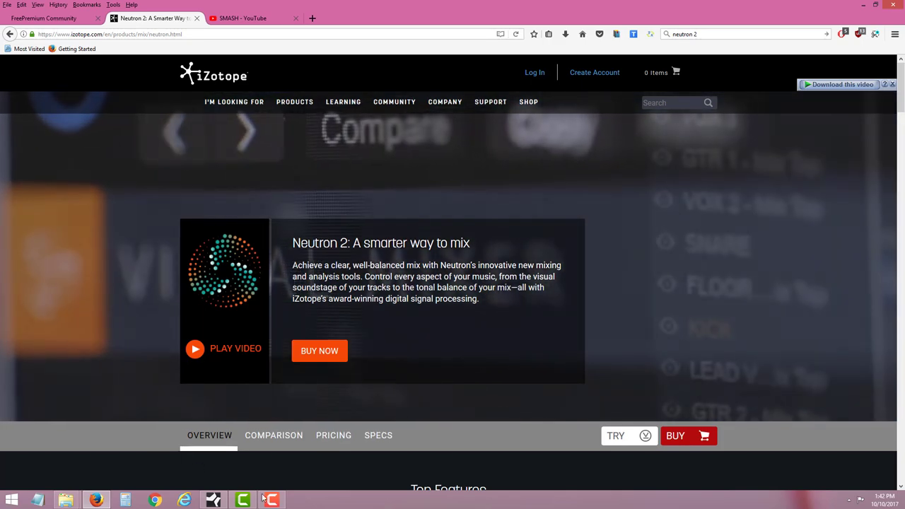
{"action": "key", "text": "alt+Tab"}
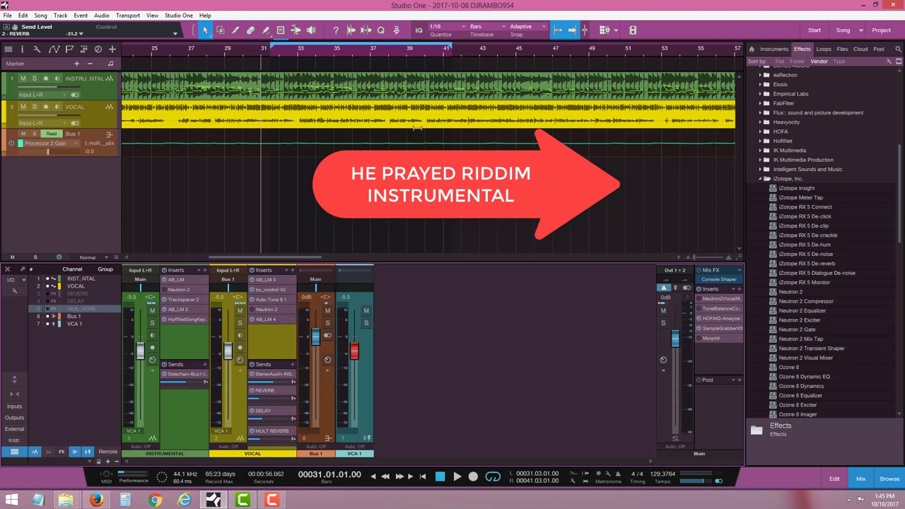
Step: Mute the VOCAL channel and play the instrumental alone from bar 32 with looping turned off
{"action": "left_click", "coordinate": [278, 50]}
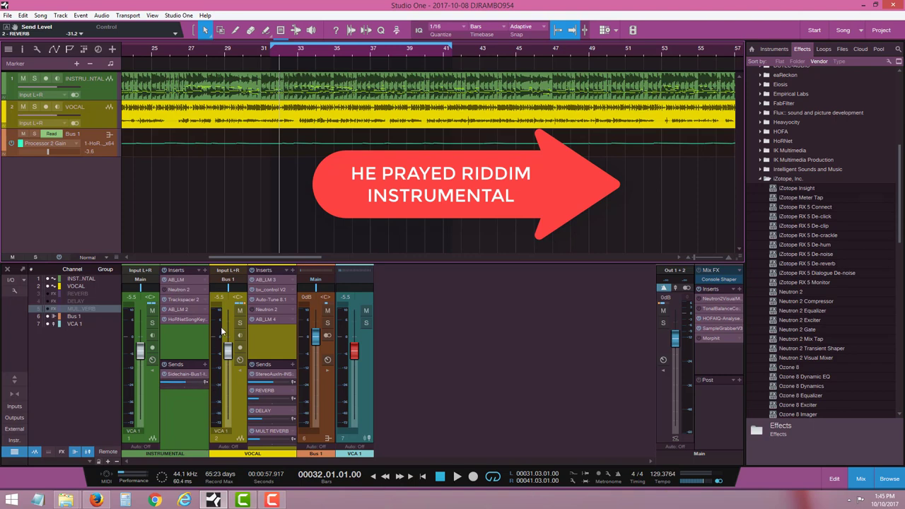
{"action": "left_click", "coordinate": [227, 282]}
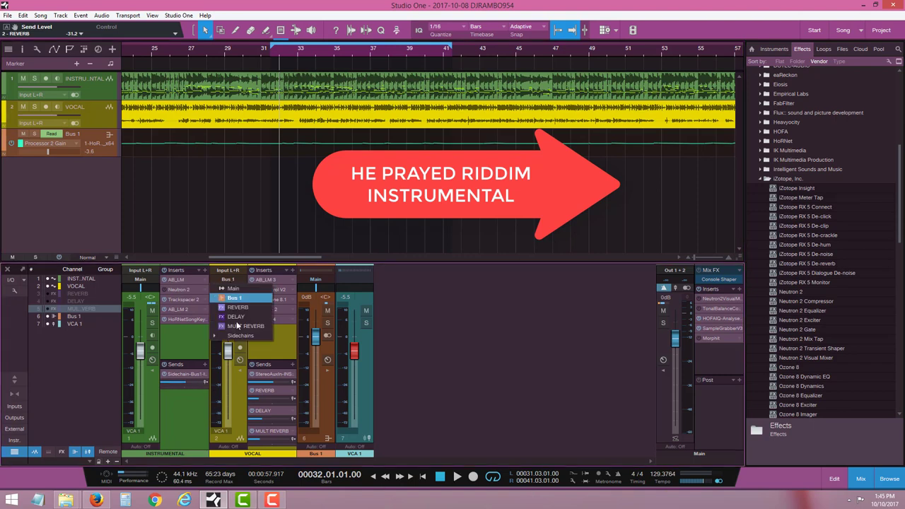
{"action": "left_click", "coordinate": [196, 421]}
{"action": "left_click", "coordinate": [240, 311]}
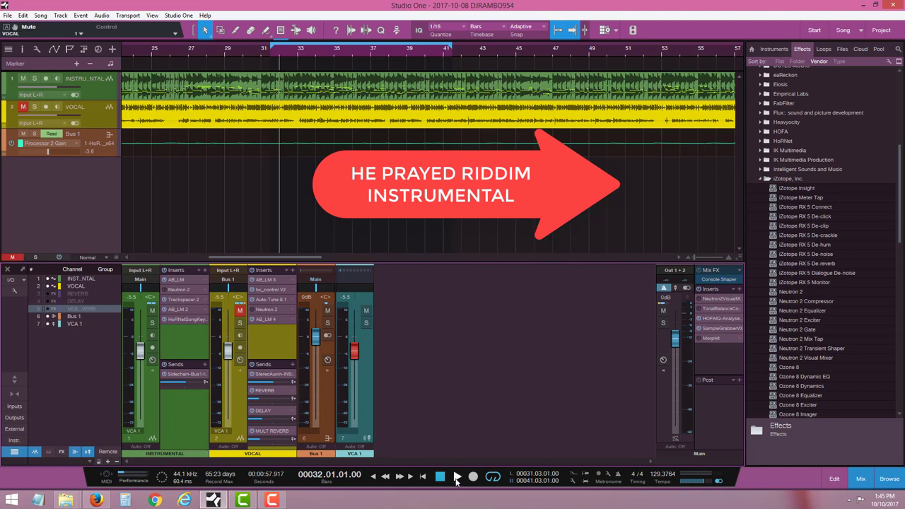
{"action": "left_click", "coordinate": [457, 478]}
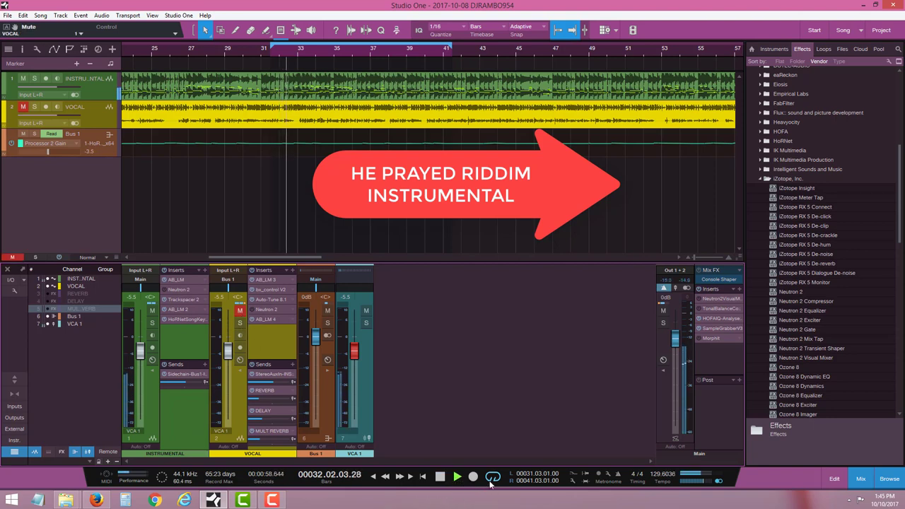
{"action": "left_click", "coordinate": [489, 477]}
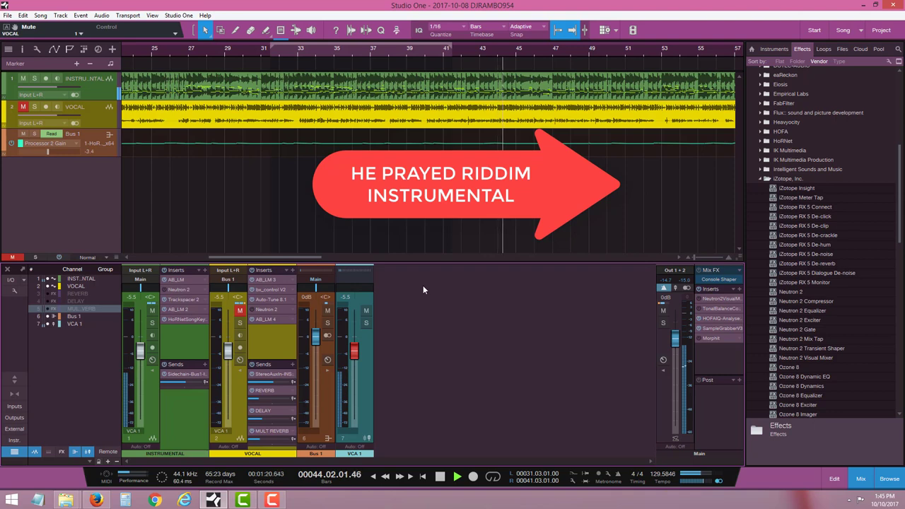
{"action": "left_click", "coordinate": [441, 479]}
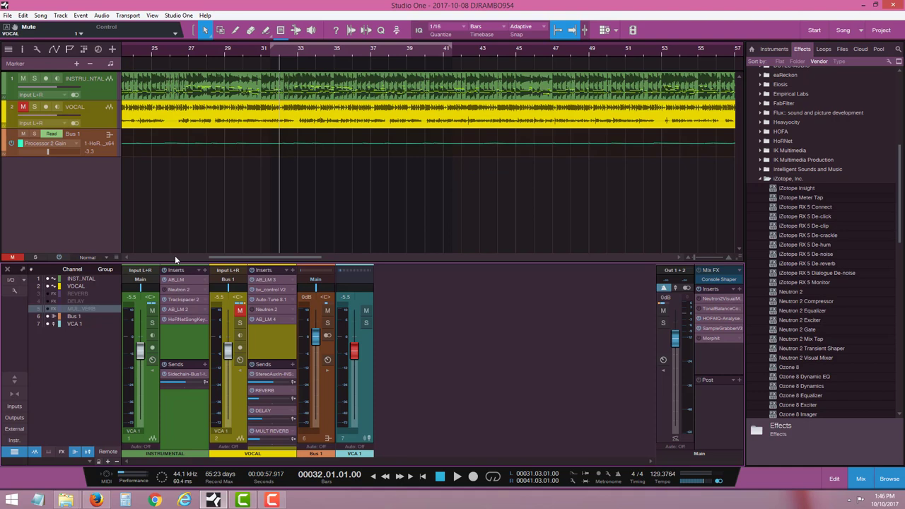
Step: Turn looping back on and set the playback position to bar 32, beat 2
{"action": "left_click", "coordinate": [493, 478]}
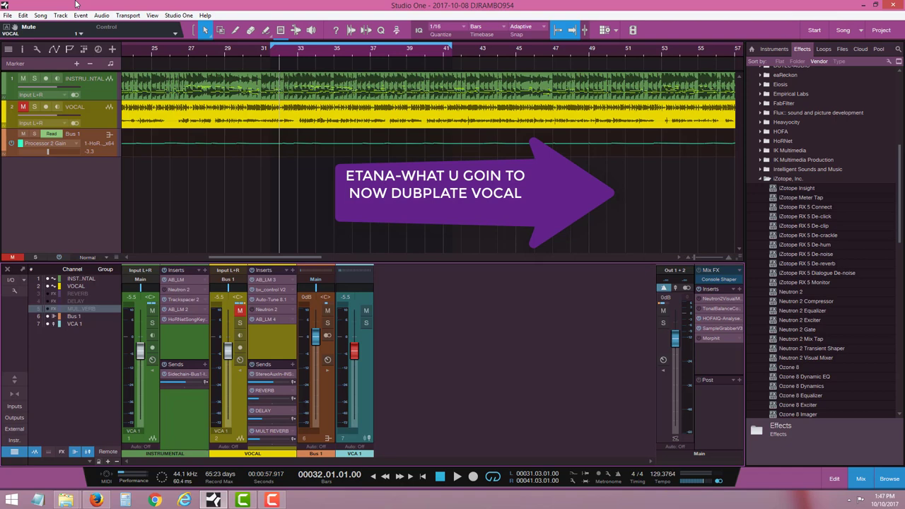
{"action": "left_click", "coordinate": [457, 477]}
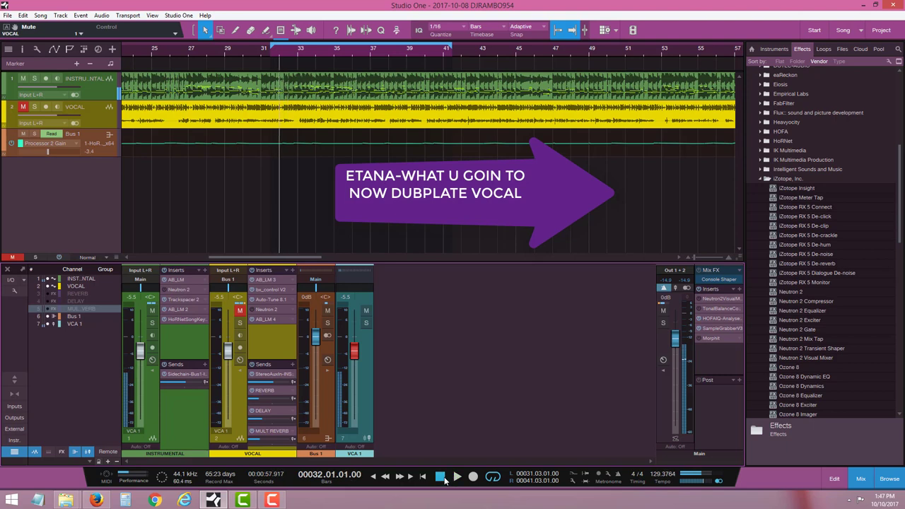
{"action": "double_click", "coordinate": [440, 477]}
{"action": "left_click", "coordinate": [693, 49]}
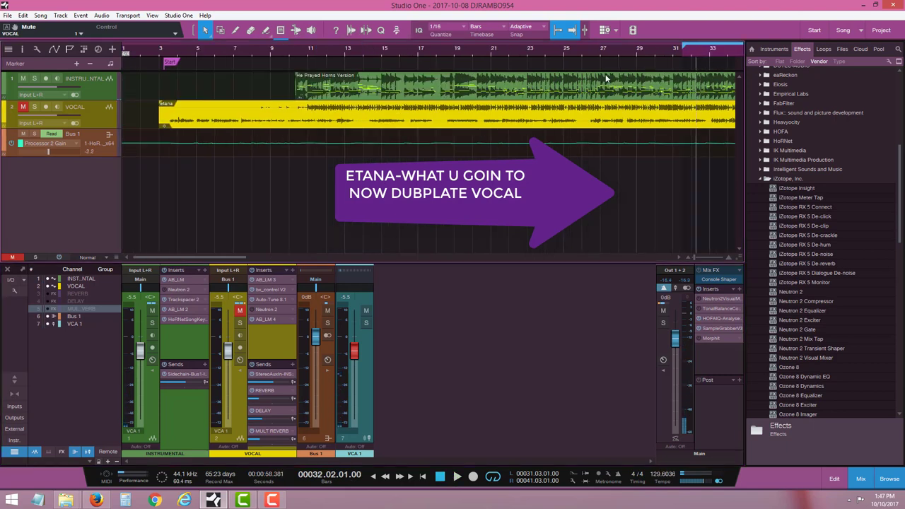
Step: Unmute the VOCAL channel, mute INSTRUMENTAL, and play the vocal on its own
{"action": "left_click", "coordinate": [240, 311]}
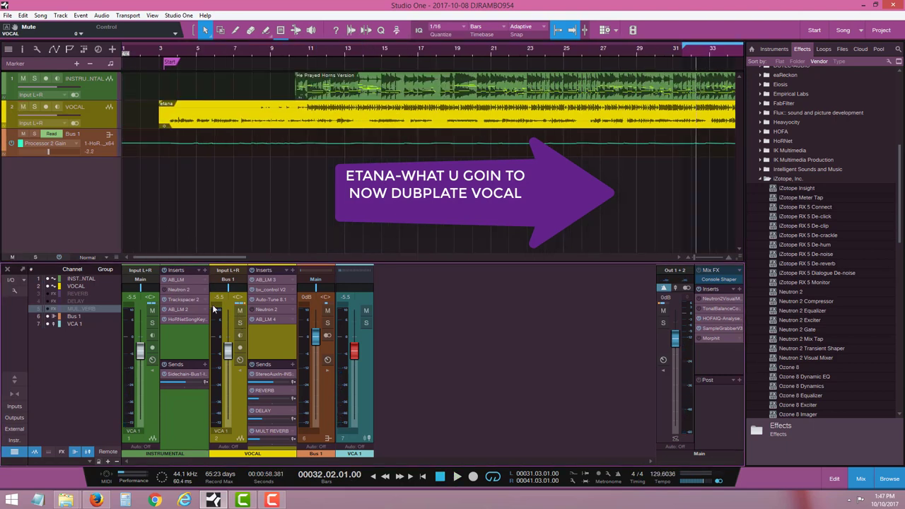
{"action": "left_click", "coordinate": [152, 311]}
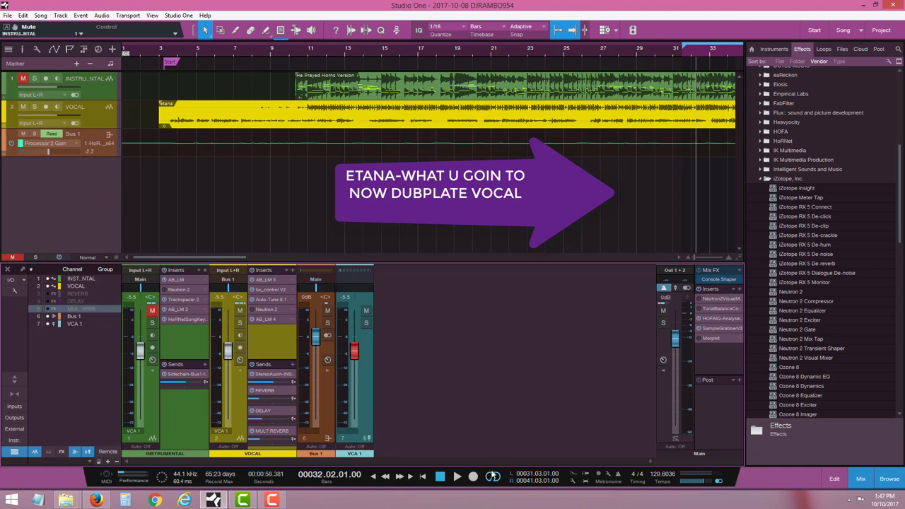
{"action": "left_click", "coordinate": [456, 478]}
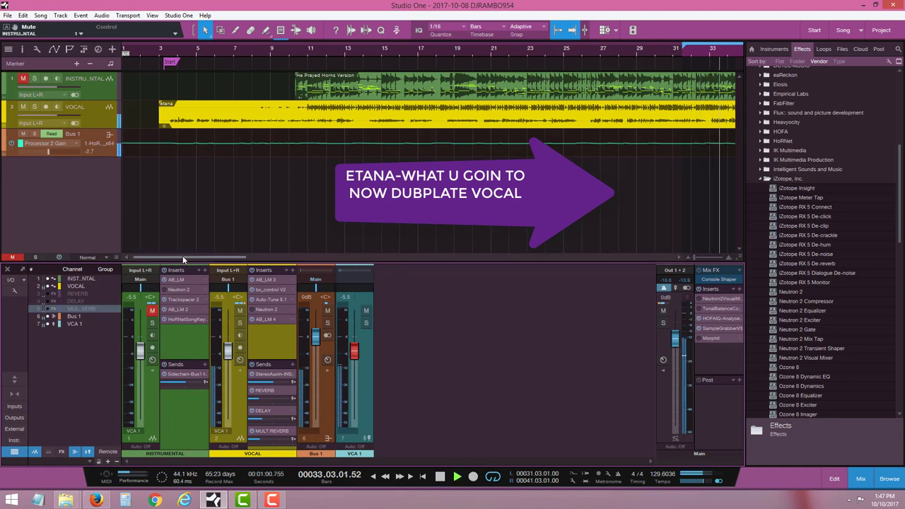
{"action": "left_click_drag", "start_coordinate": [183, 256], "coordinate": [281, 280]}
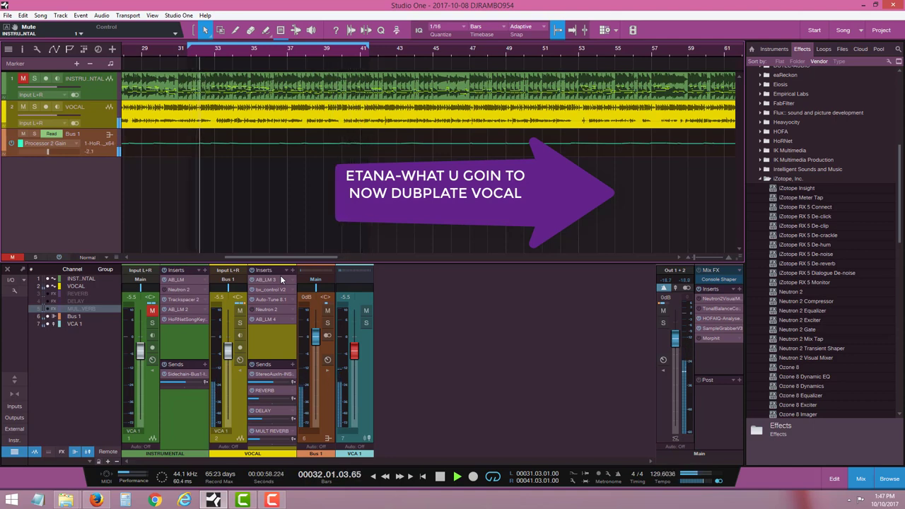
{"action": "left_click", "coordinate": [440, 478]}
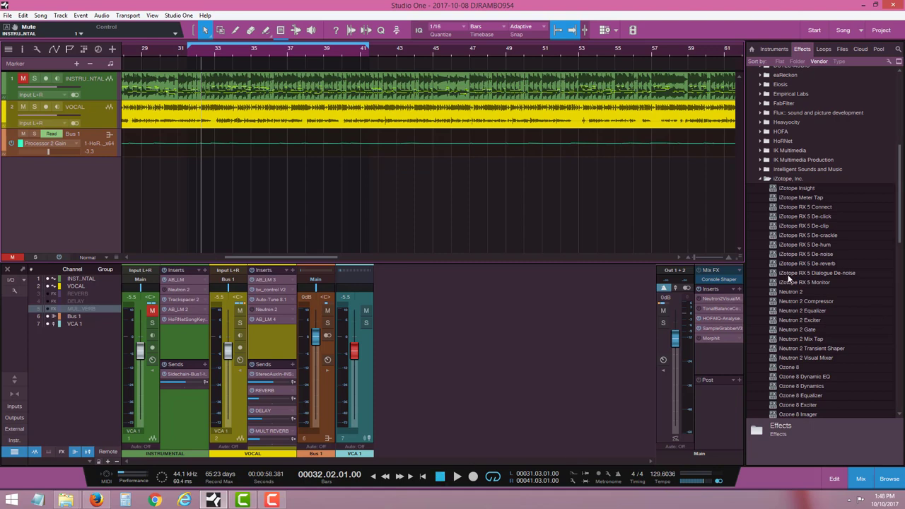
Step: Insert Neutron 2 on the INSTRUMENTAL channel directly after AB_LM, and pin its window open beside the mixer
{"action": "left_click_drag", "start_coordinate": [786, 292], "coordinate": [181, 290]}
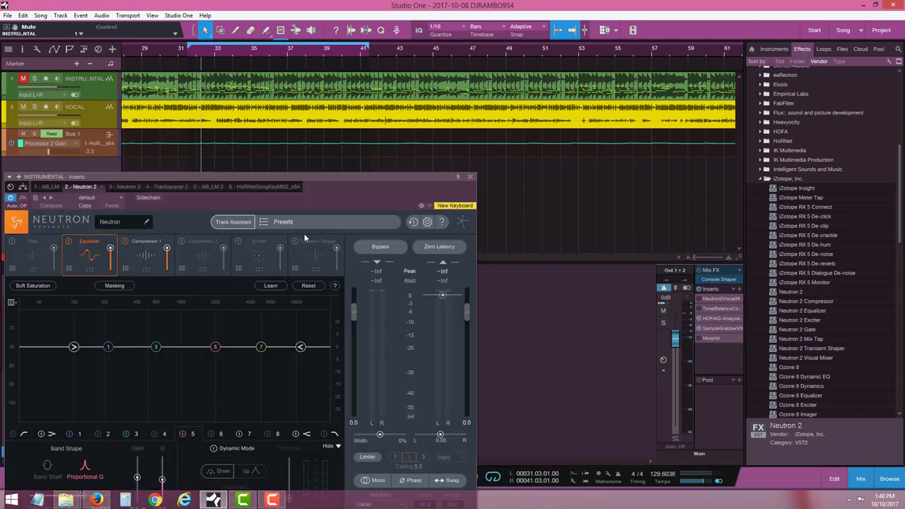
{"action": "left_click_drag", "start_coordinate": [339, 201], "coordinate": [394, 157]}
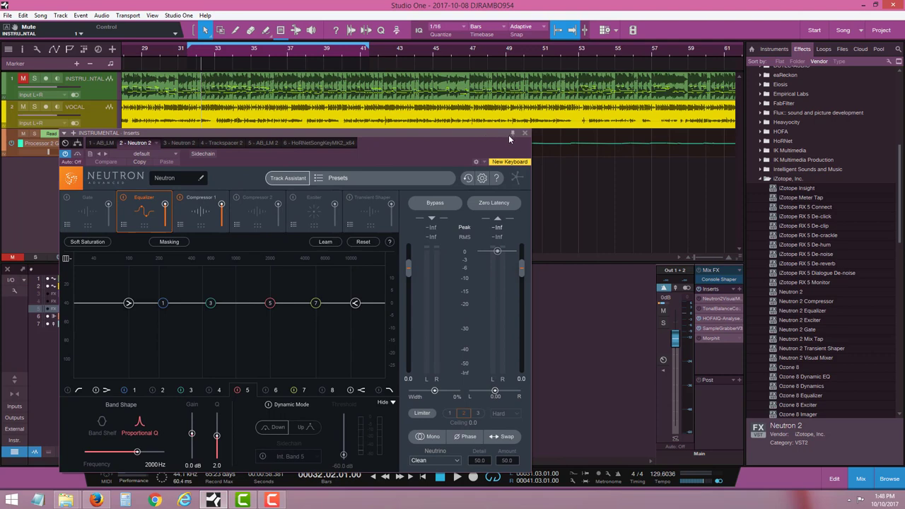
{"action": "left_click_drag", "start_coordinate": [450, 138], "coordinate": [448, 106]}
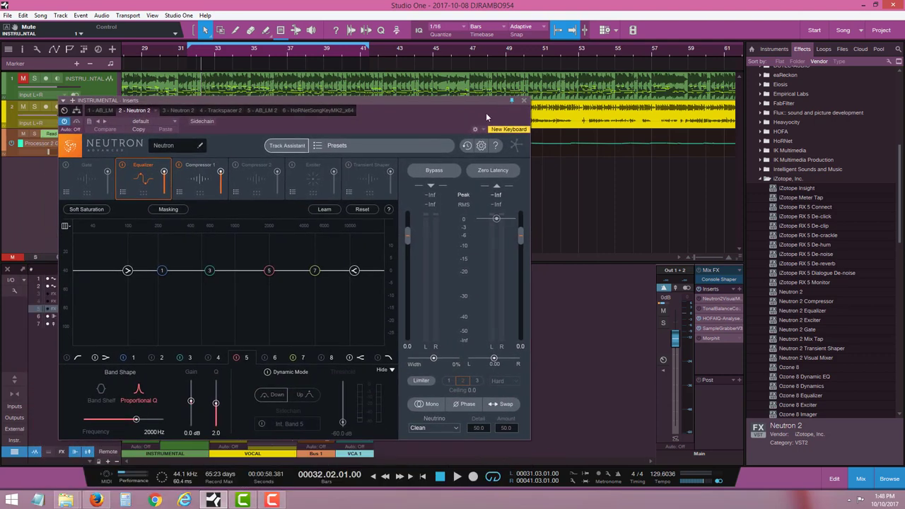
{"action": "left_click_drag", "start_coordinate": [474, 112], "coordinate": [200, 75]}
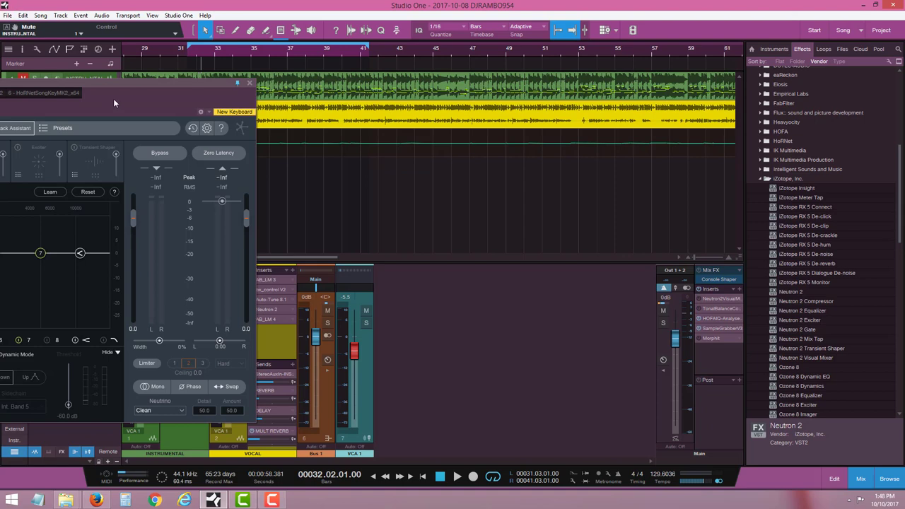
{"action": "left_click_drag", "start_coordinate": [113, 98], "coordinate": [90, 162]}
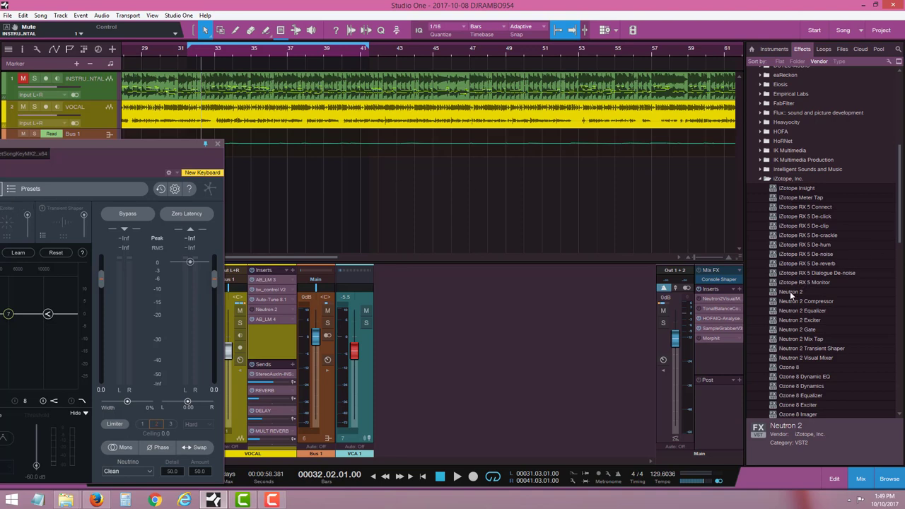
Step: Insert Neutron 2 on the VOCAL channel directly after Auto-Tune 8.1 and move its window clear of the mixer
{"action": "left_click_drag", "start_coordinate": [790, 291], "coordinate": [285, 309]}
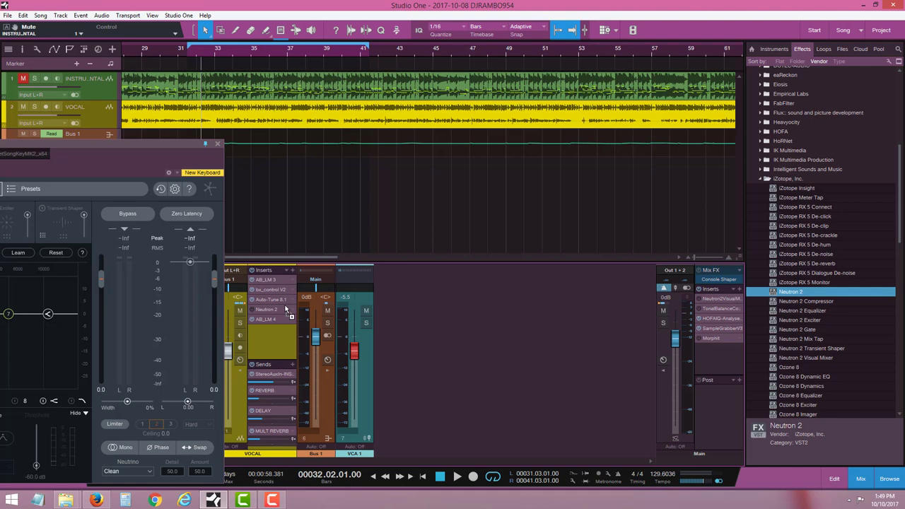
{"action": "left_click_drag", "start_coordinate": [286, 309], "coordinate": [285, 309]}
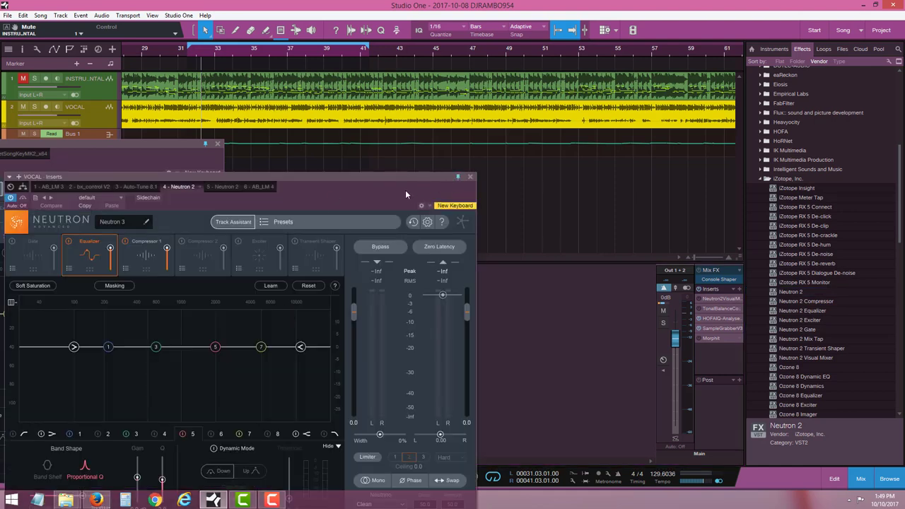
{"action": "left_click_drag", "start_coordinate": [405, 194], "coordinate": [839, 362]}
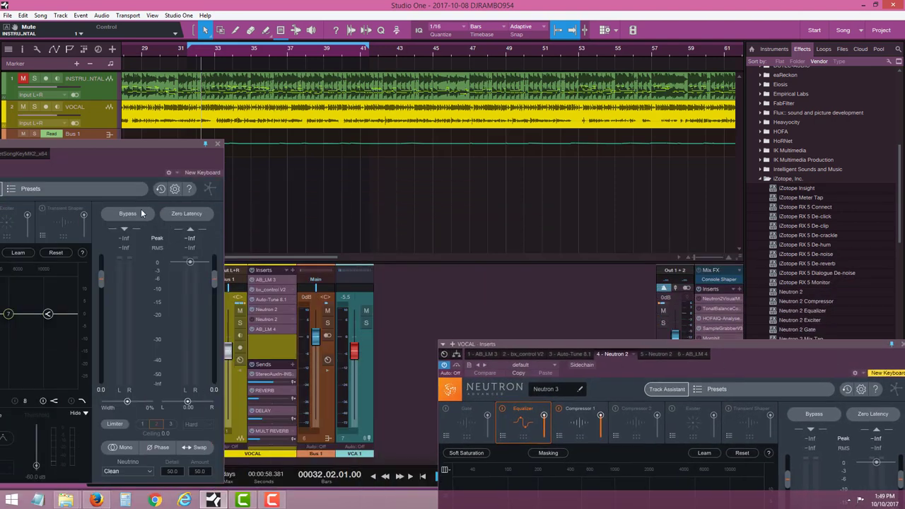
Step: Deactivate both newly added Neutron 2 inserts and arrange their windows so the channel strips stay uncovered
{"action": "left_click_drag", "start_coordinate": [91, 162], "coordinate": [493, 140]}
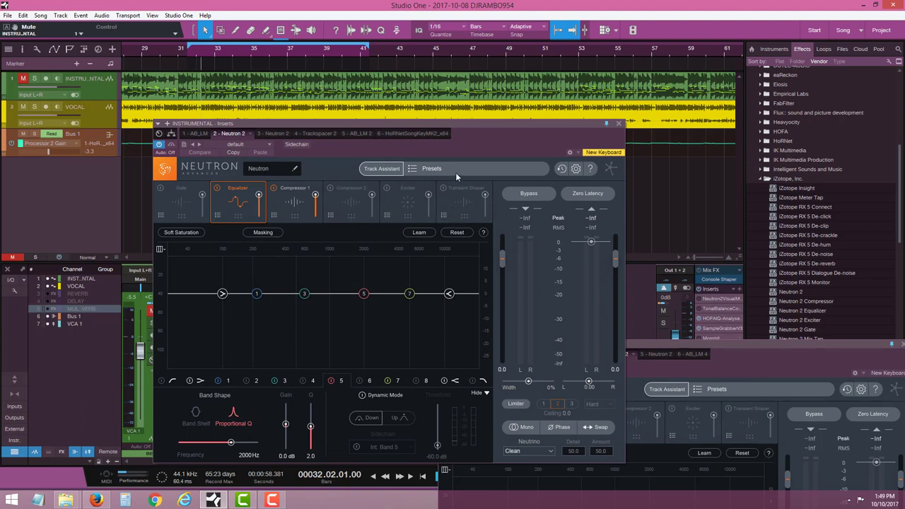
{"action": "left_click_drag", "start_coordinate": [496, 140], "coordinate": [379, 125]}
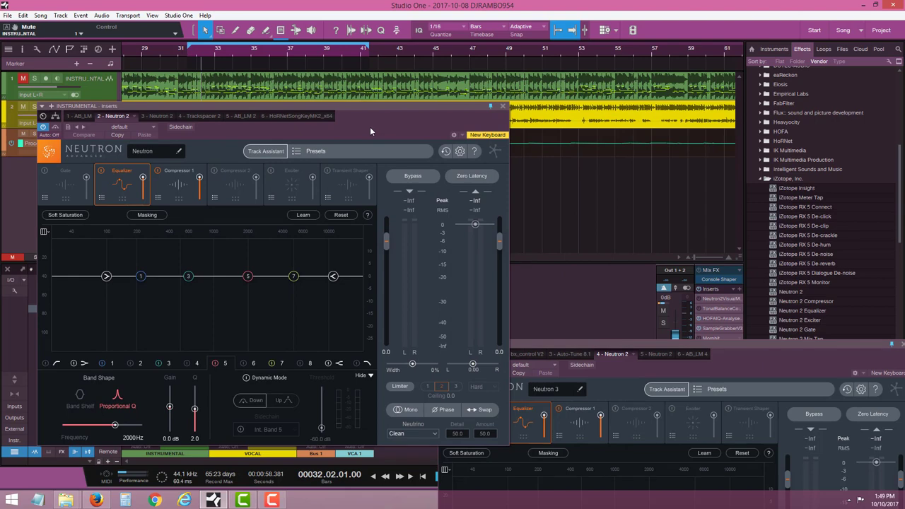
{"action": "left_click_drag", "start_coordinate": [389, 131], "coordinate": [365, 363]}
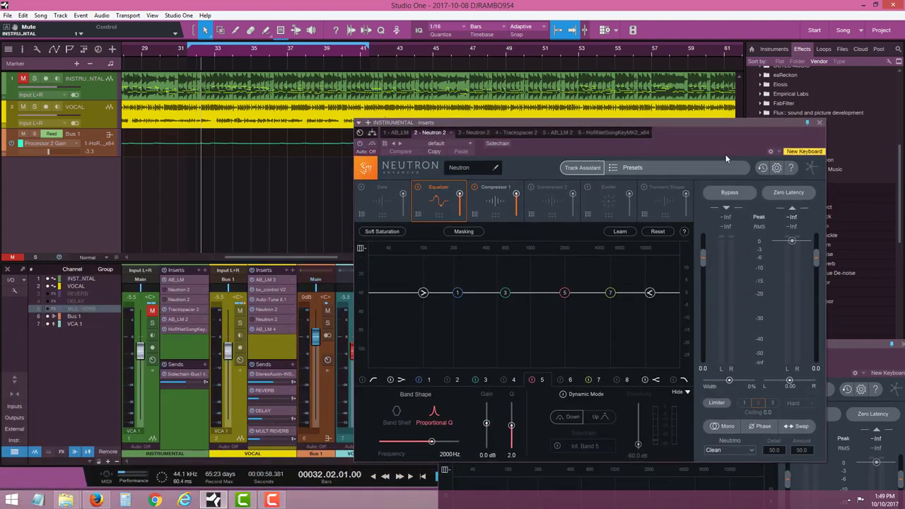
{"action": "left_click_drag", "start_coordinate": [725, 154], "coordinate": [680, 436]}
{"action": "left_click_drag", "start_coordinate": [496, 411], "coordinate": [697, 393]}
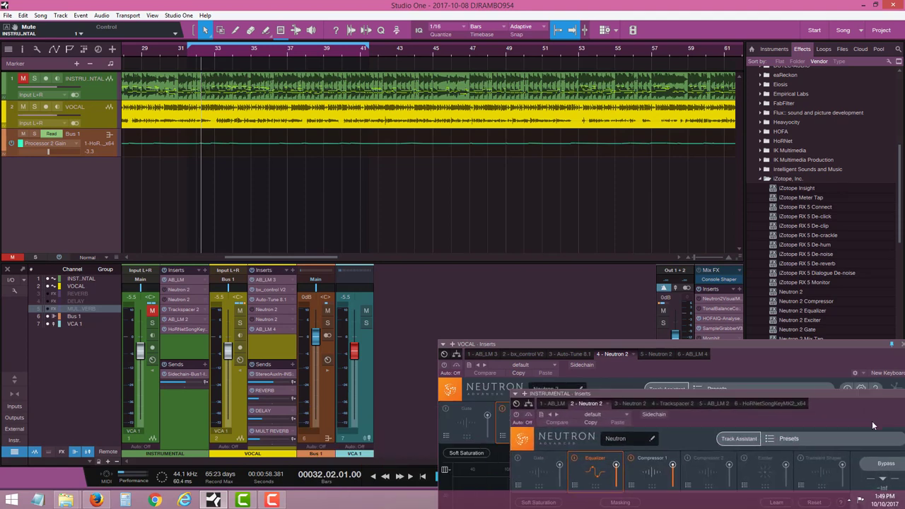
Step: Unmute the INSTRUMENTAL channel and play the vocal and instrumental together with the new Neutron 2 inserts inactive
{"action": "left_click", "coordinate": [152, 312]}
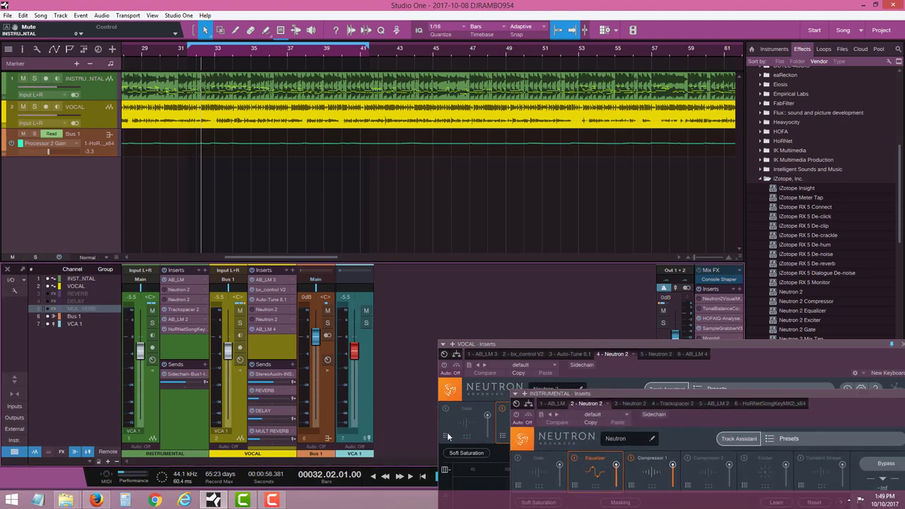
{"action": "left_click_drag", "start_coordinate": [781, 372], "coordinate": [874, 361]}
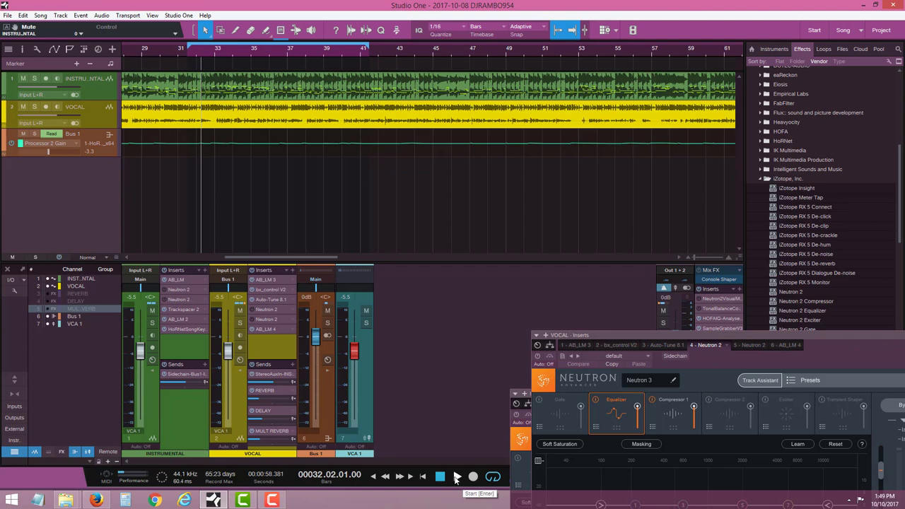
{"action": "left_click", "coordinate": [457, 478]}
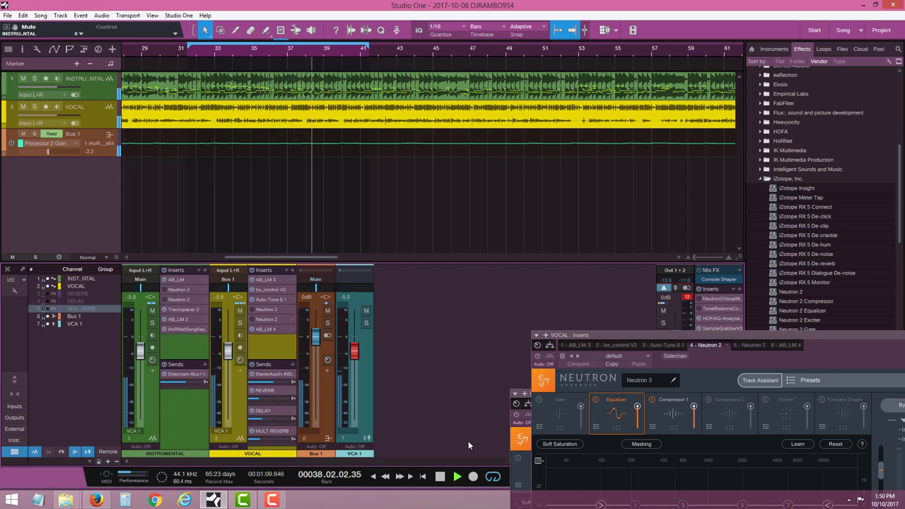
{"action": "left_click", "coordinate": [441, 478]}
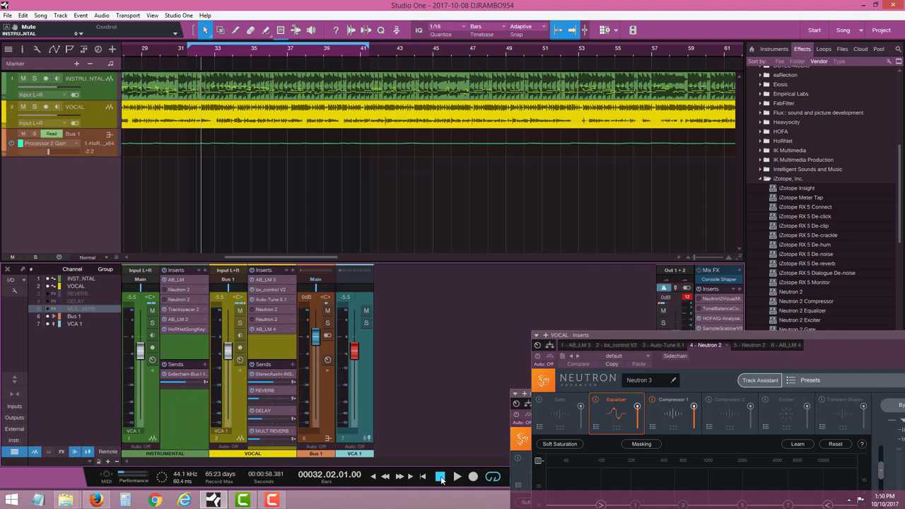
Step: Activate the new Neutron 2 insert on the VOCAL channel and reposition its window to show the equalizer
{"action": "left_click", "coordinate": [537, 356]}
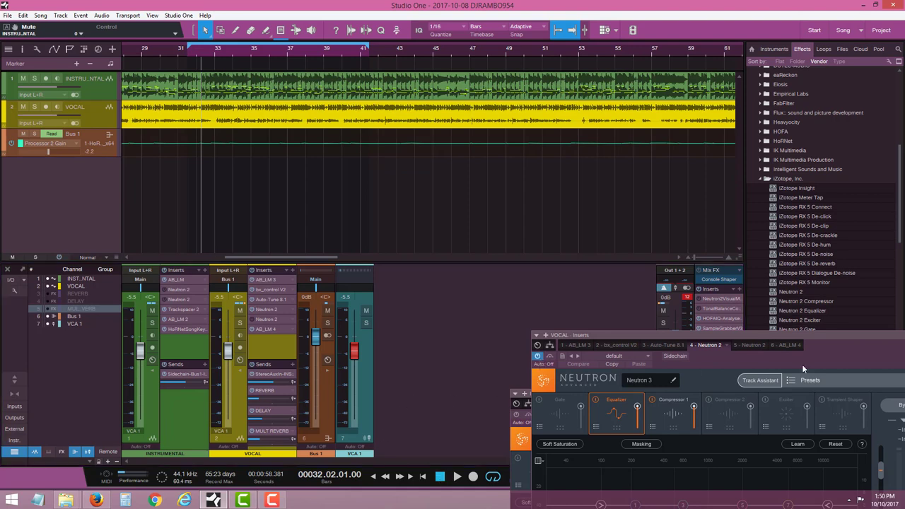
{"action": "left_click_drag", "start_coordinate": [842, 365], "coordinate": [863, 102]}
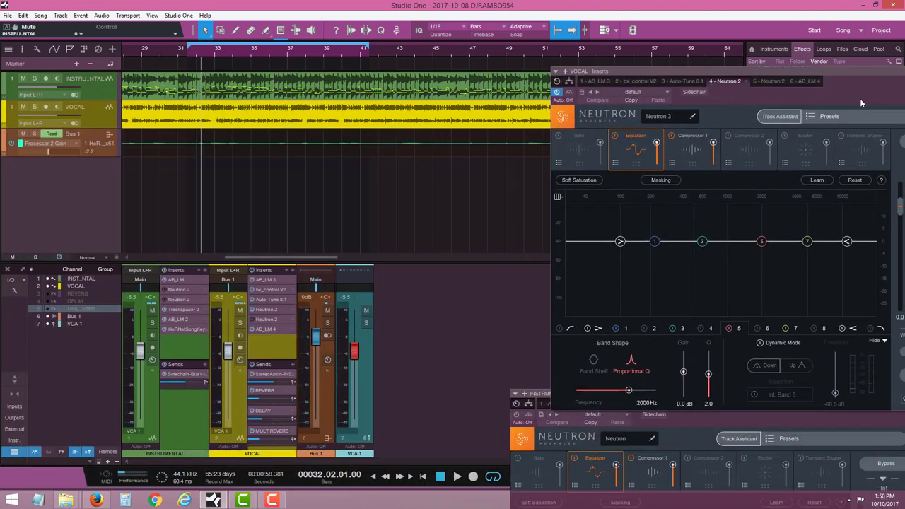
Step: Activate the new Neutron 2 insert on the INSTRUMENTAL channel and place its window beside the VOCAL one
{"action": "left_click_drag", "start_coordinate": [847, 416], "coordinate": [403, 79]}
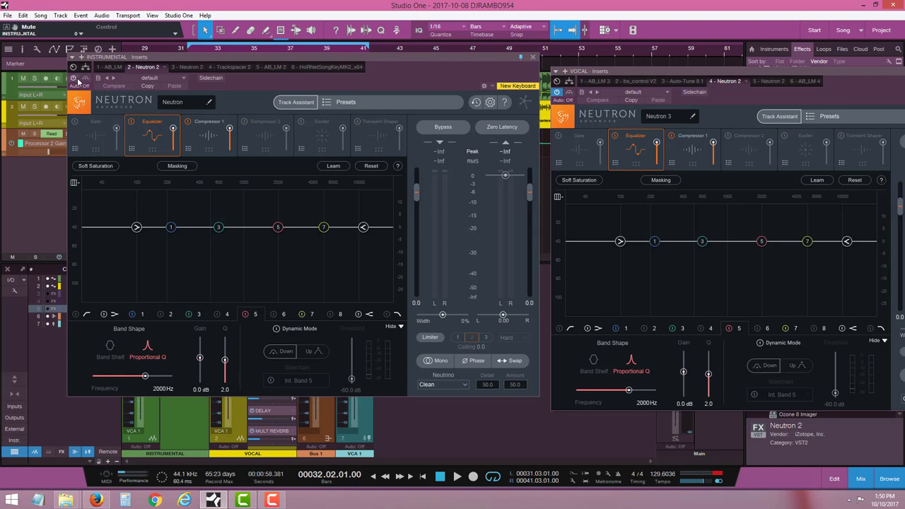
{"action": "left_click_drag", "start_coordinate": [103, 56], "coordinate": [149, 155]}
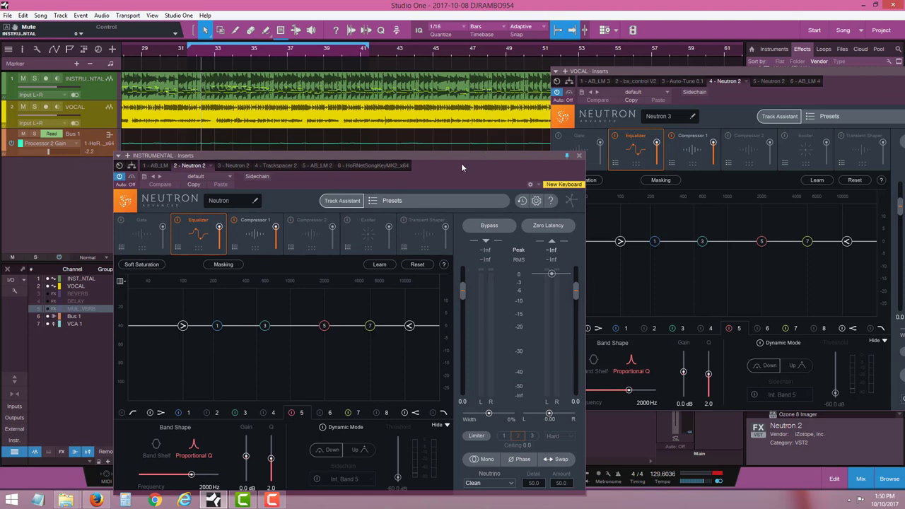
{"action": "left_click_drag", "start_coordinate": [462, 167], "coordinate": [402, 133]}
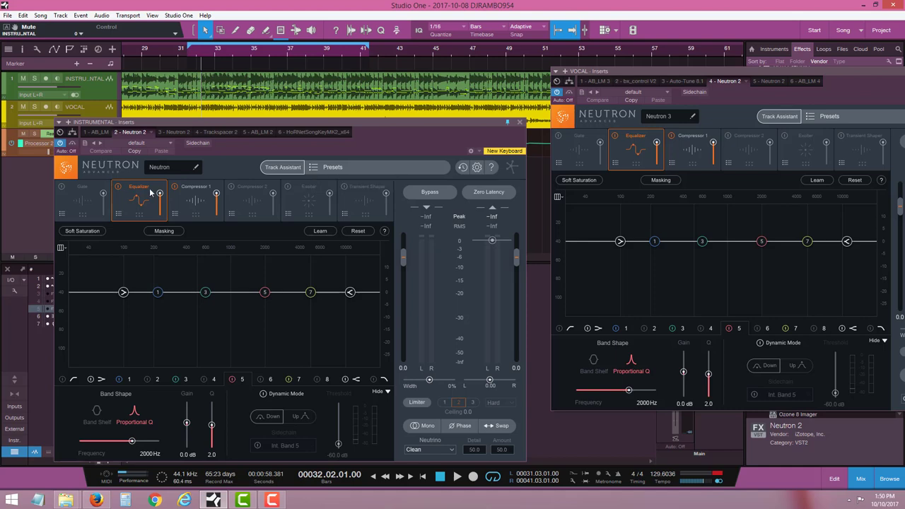
Step: Start Track Assistant on the INSTRUMENTAL Neutron 2 with Auto-Detect instrument, Balanced style and Medium intensity
{"action": "left_click", "coordinate": [281, 168]}
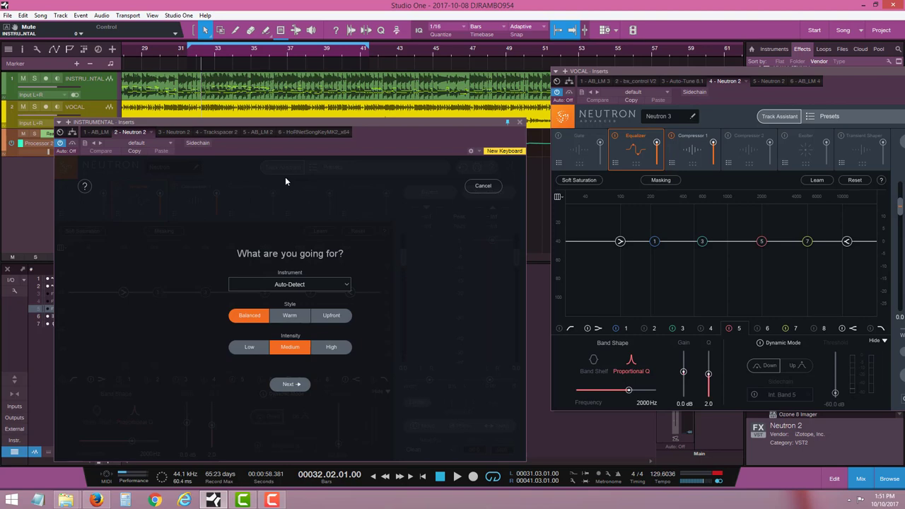
{"action": "left_click", "coordinate": [345, 287]}
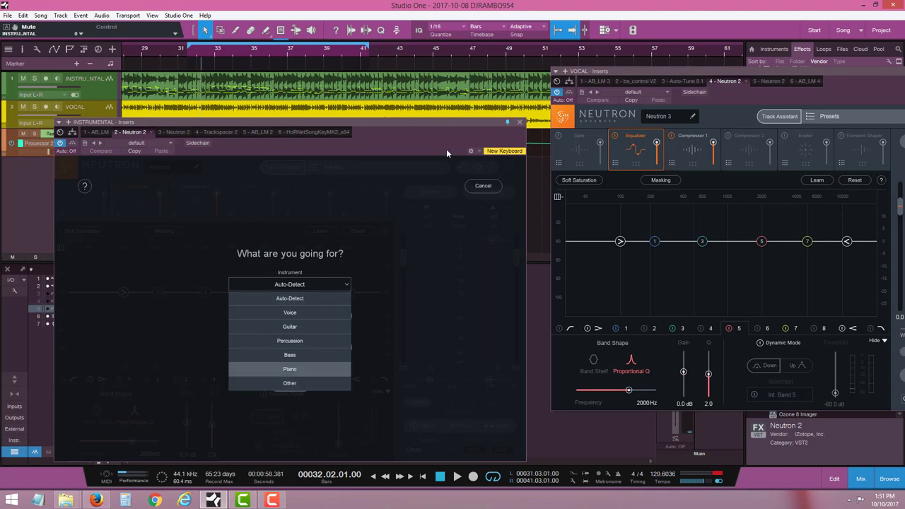
{"action": "left_click", "coordinate": [407, 139]}
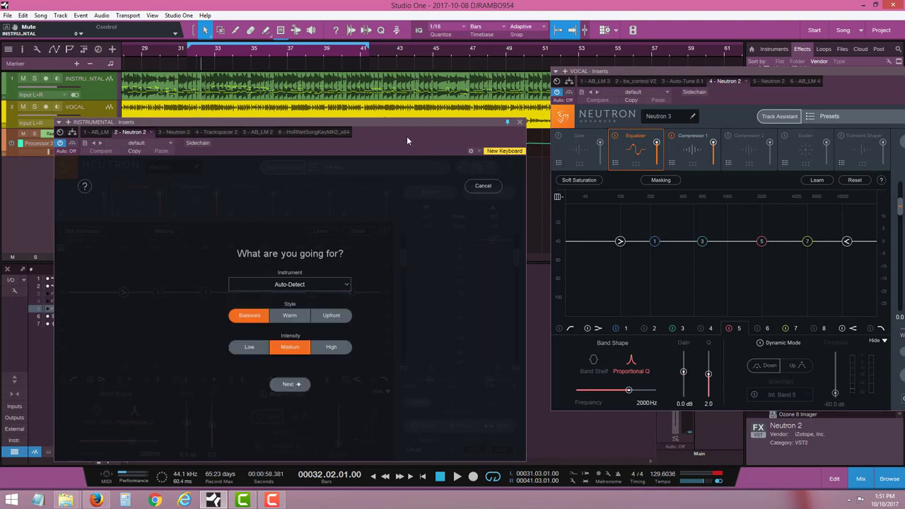
{"action": "left_click", "coordinate": [346, 285]}
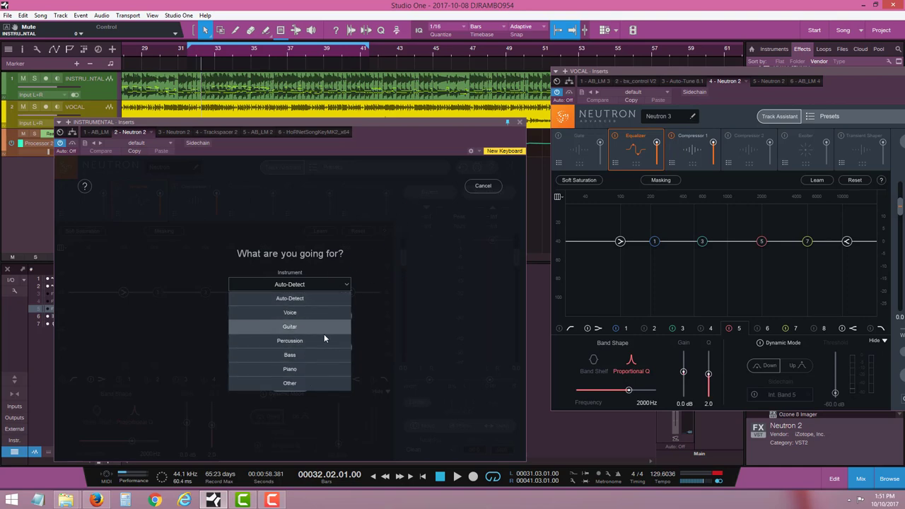
{"action": "left_click", "coordinate": [412, 148]}
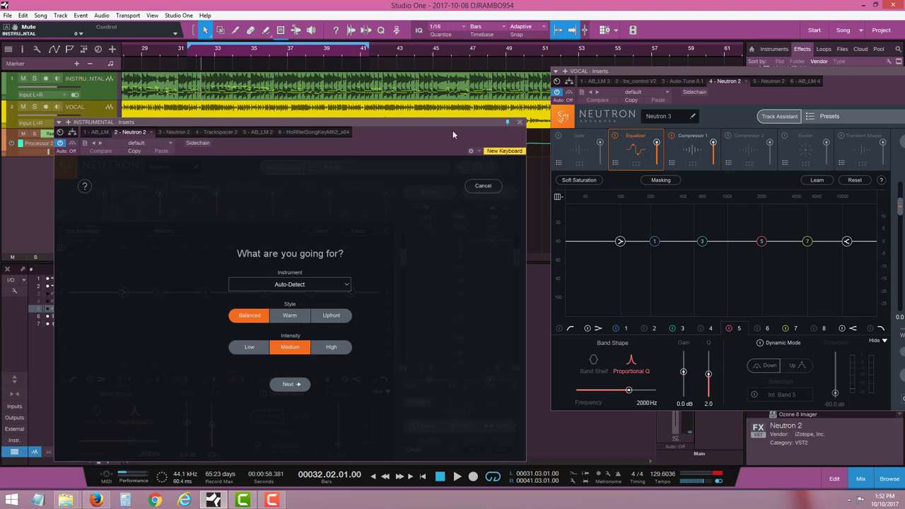
{"action": "left_click_drag", "start_coordinate": [405, 149], "coordinate": [370, 124]}
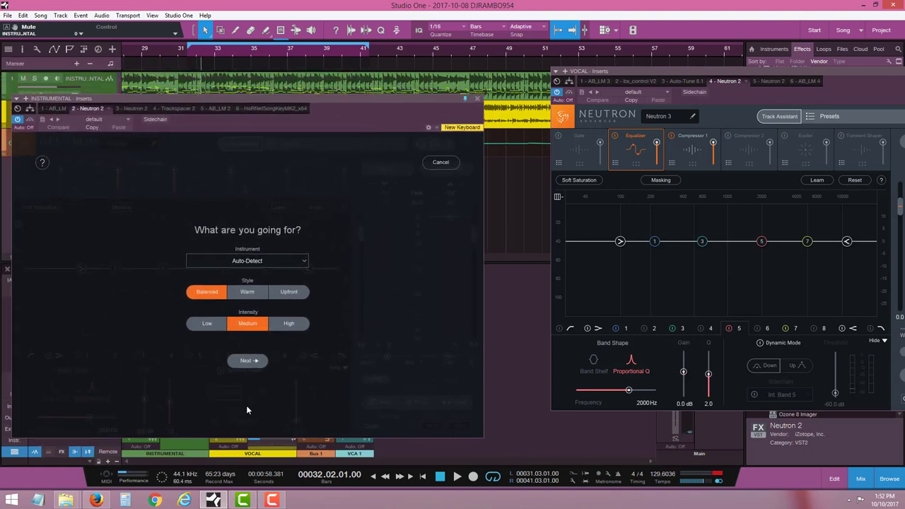
{"action": "left_click", "coordinate": [246, 361]}
{"action": "left_click", "coordinate": [248, 362]}
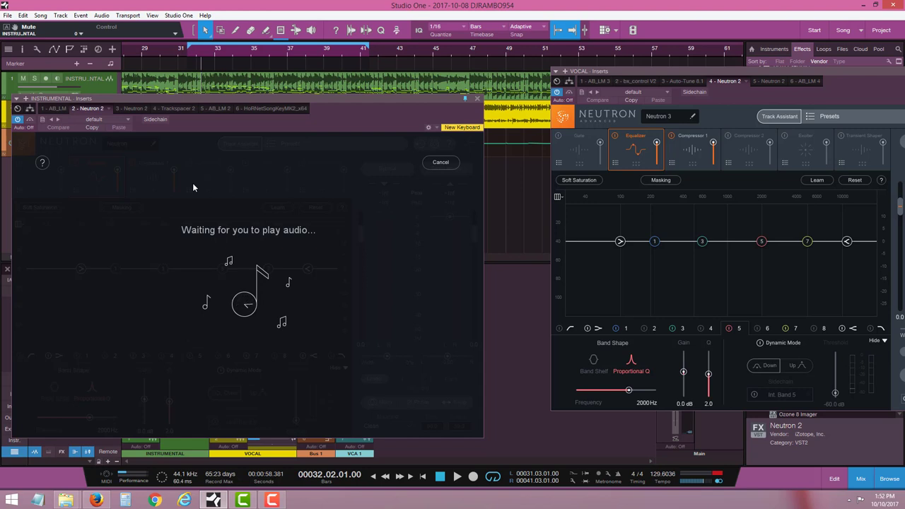
Step: Mute the VOCAL channel and play the instrumental until Track Assistant has finished its analysis
{"action": "left_click_drag", "start_coordinate": [351, 125], "coordinate": [322, 89]}
{"action": "left_click", "coordinate": [239, 312]}
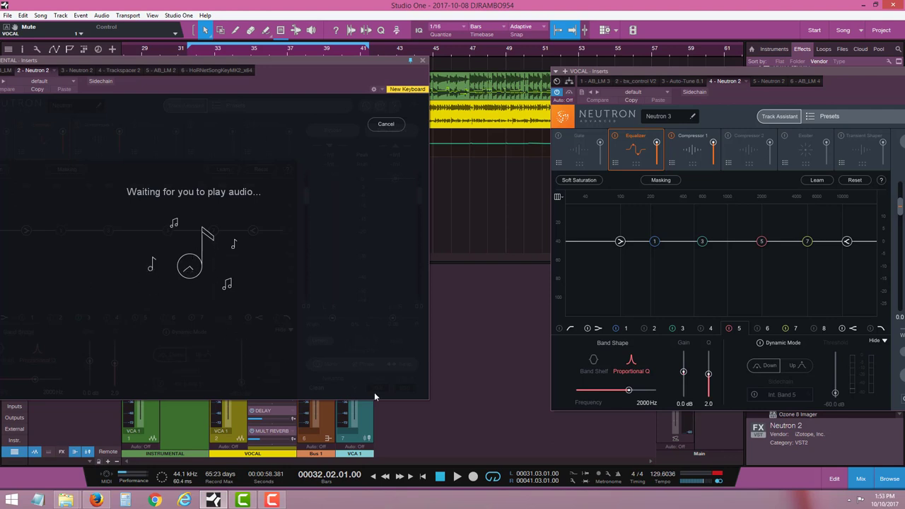
{"action": "left_click", "coordinate": [457, 477]}
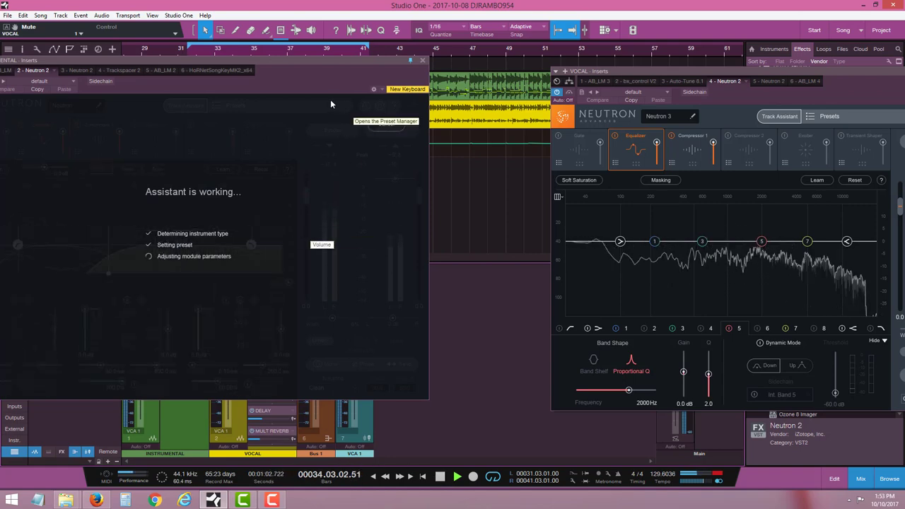
{"action": "left_click_drag", "start_coordinate": [319, 83], "coordinate": [396, 110]}
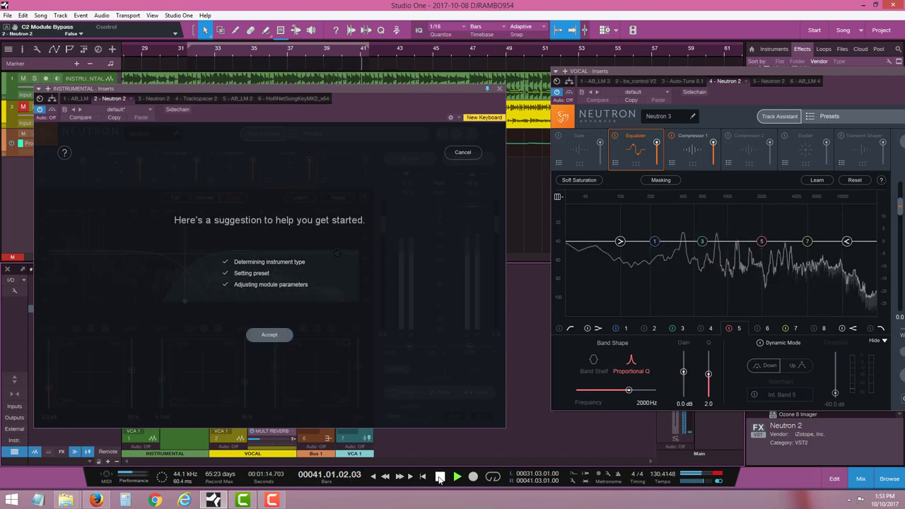
{"action": "left_click", "coordinate": [440, 478]}
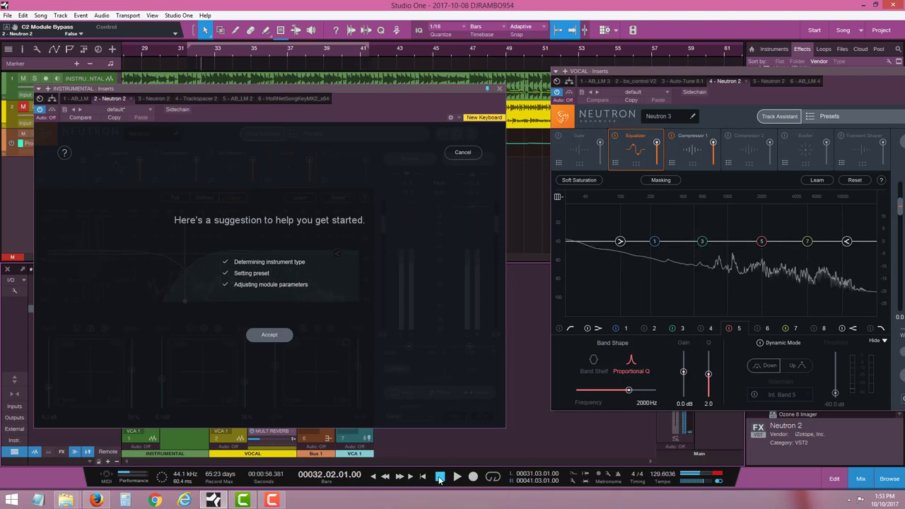
Step: Turn on loop playback and accept Track Assistant's suggested settings for the INSTRUMENTAL channel
{"action": "left_click", "coordinate": [495, 478]}
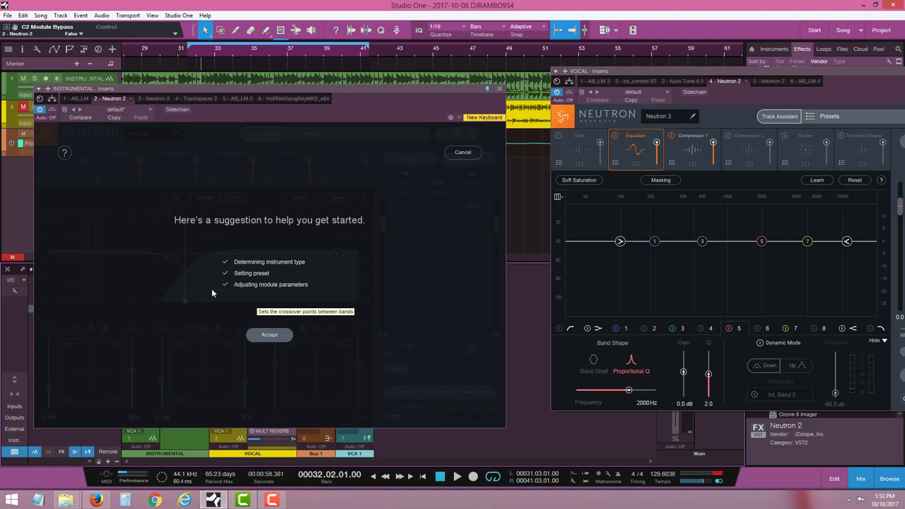
{"action": "left_click", "coordinate": [269, 336]}
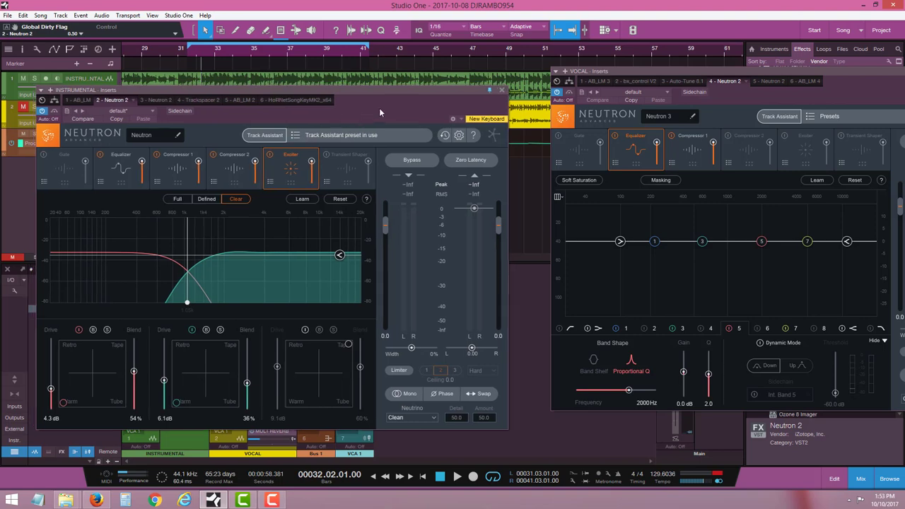
{"action": "left_click_drag", "start_coordinate": [379, 107], "coordinate": [422, 102]}
Step: Play the instrumental and review Neutron 2's Equalizer, Compressor 1, Compressor 2 and Exciter settings
{"action": "left_click", "coordinate": [172, 167]}
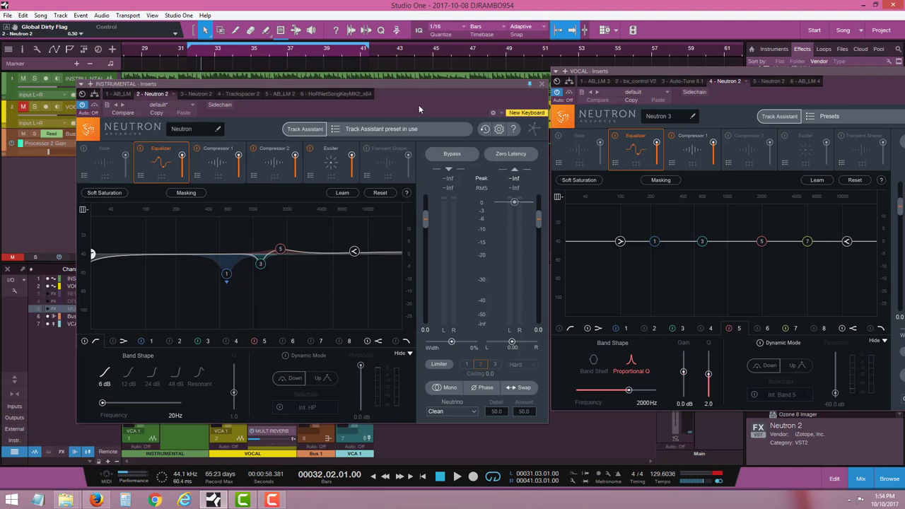
{"action": "left_click_drag", "start_coordinate": [418, 105], "coordinate": [404, 105]}
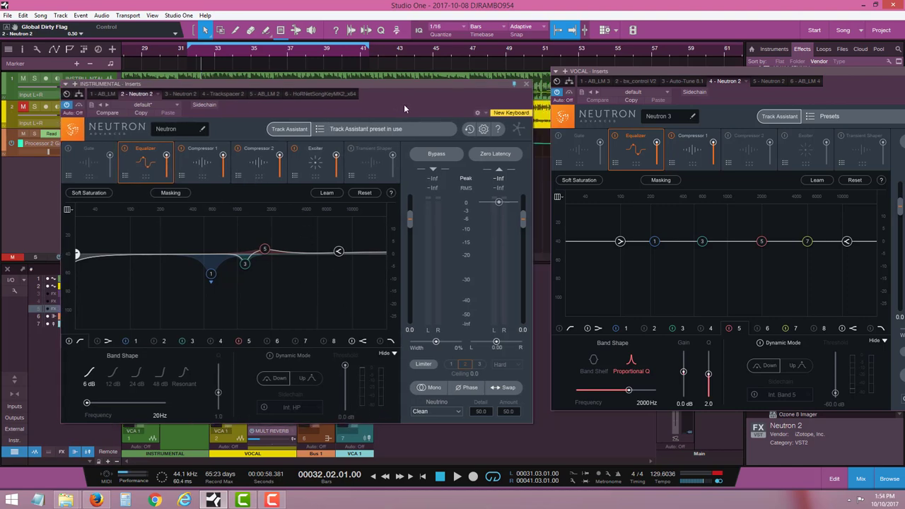
{"action": "left_click", "coordinate": [456, 478]}
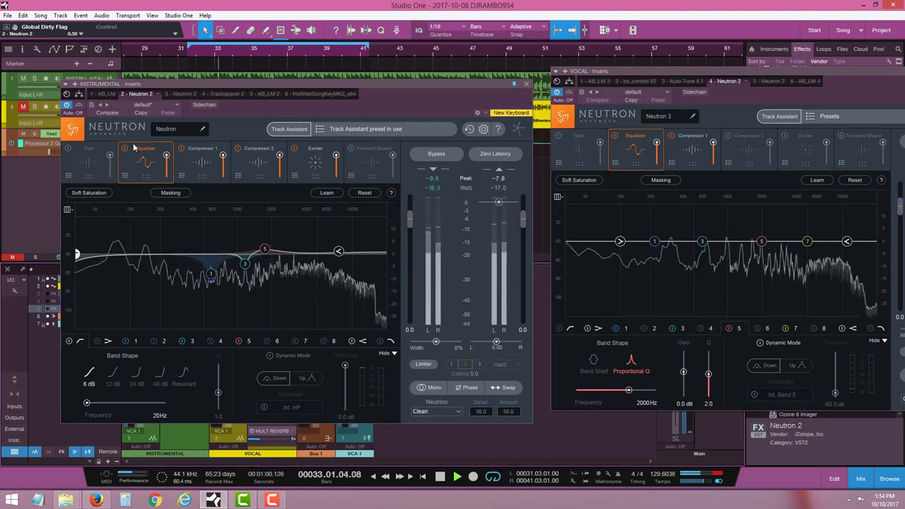
{"action": "left_click", "coordinate": [194, 164]}
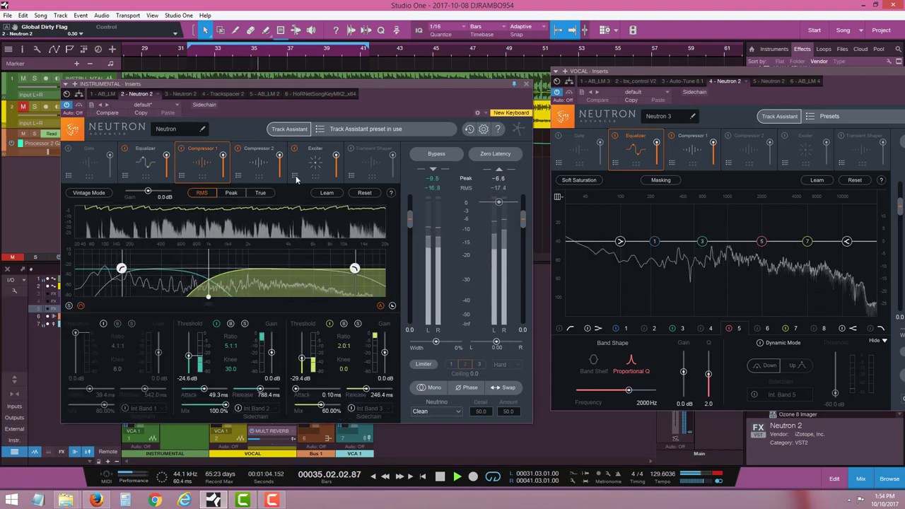
{"action": "left_click", "coordinate": [296, 177]}
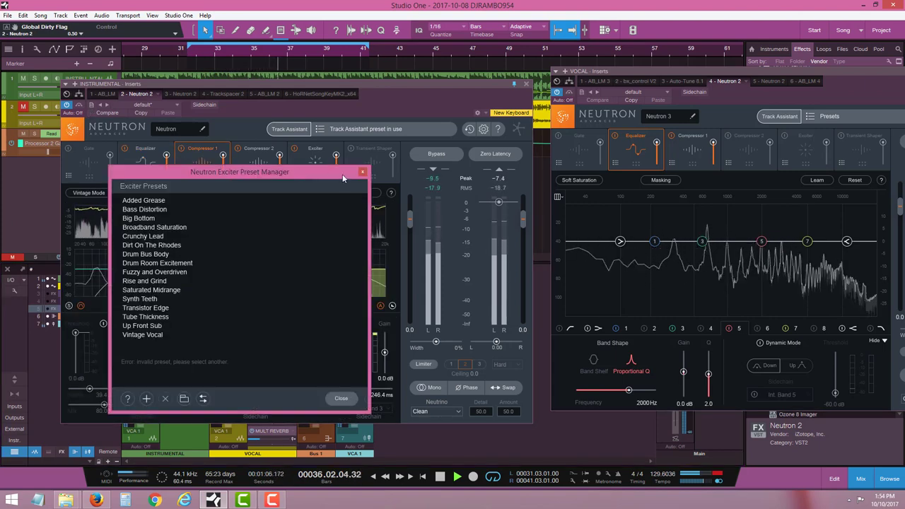
{"action": "left_click", "coordinate": [363, 172]}
{"action": "left_click", "coordinate": [267, 163]}
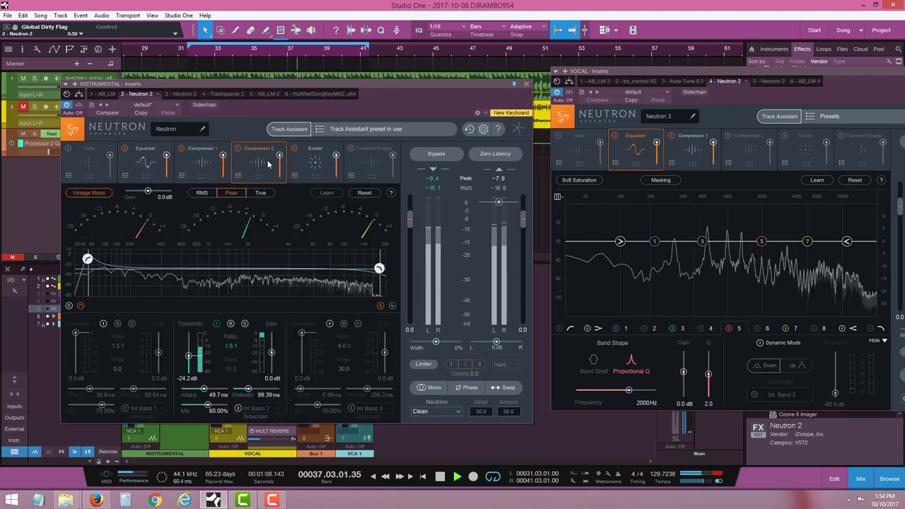
{"action": "left_click", "coordinate": [315, 165]}
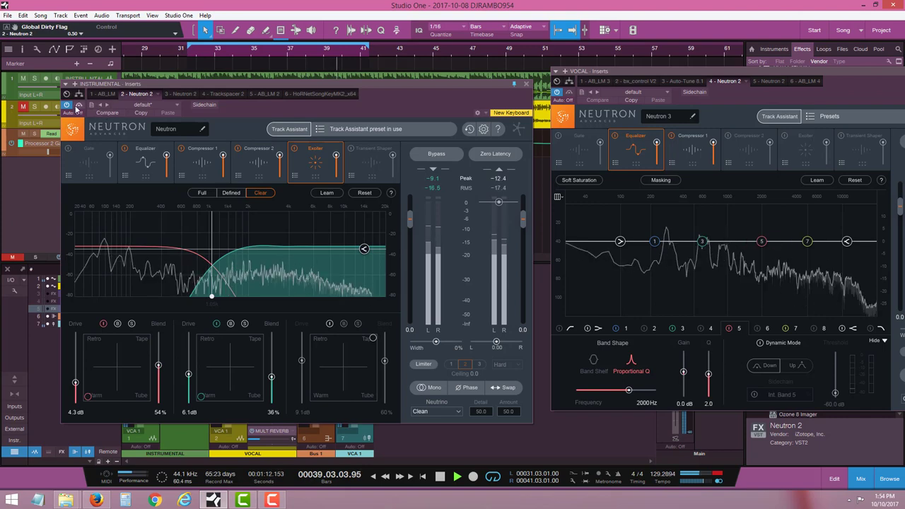
Step: Compare the instrumental with Neutron 2 bypassed and active, finishing with the plug-in active and playback stopped
{"action": "left_click", "coordinate": [78, 106]}
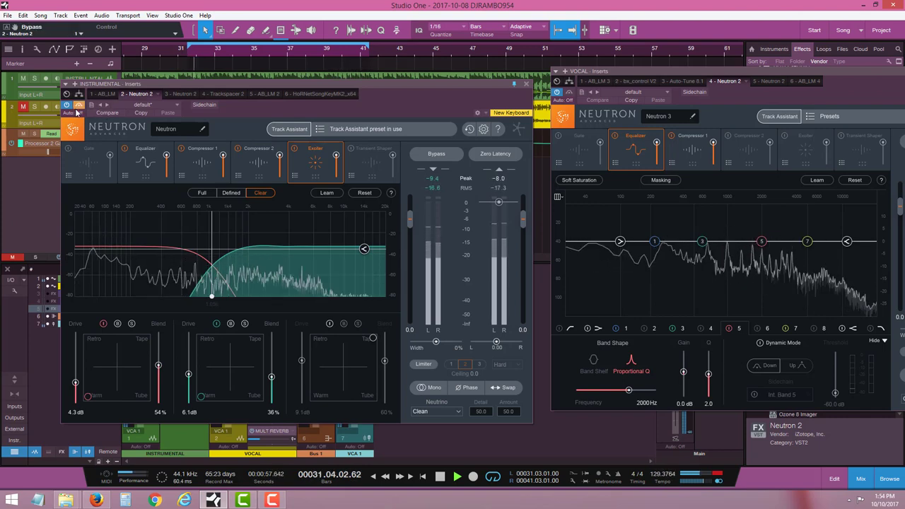
{"action": "left_click", "coordinate": [78, 105]}
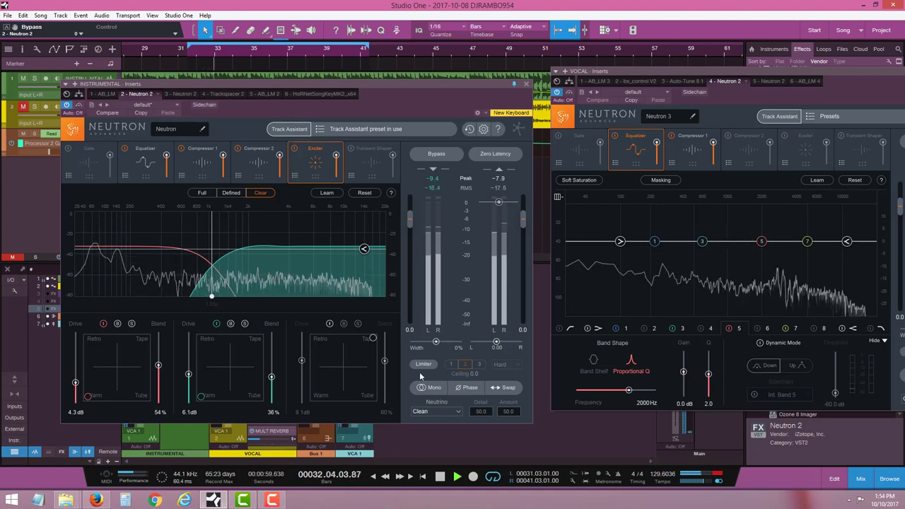
{"action": "key", "text": "space"}
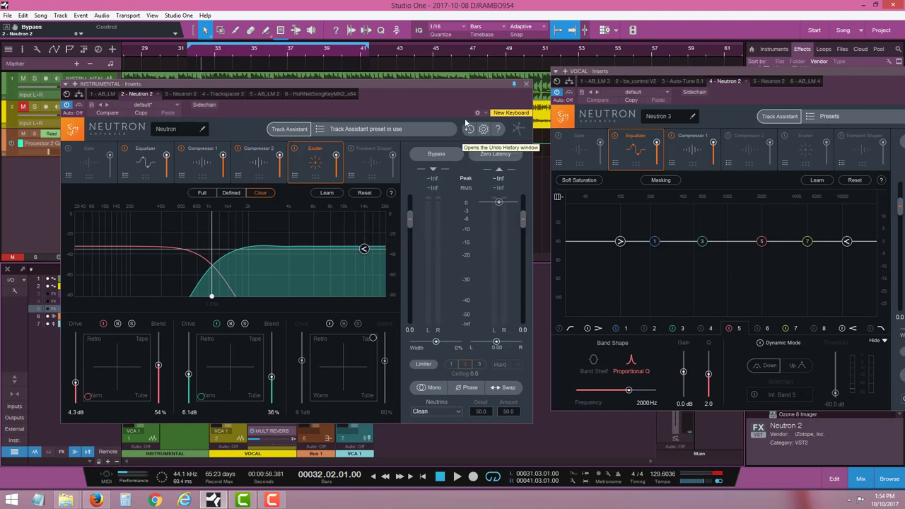
Step: Close the INSTRUMENTAL Neutron 2 window and move the VOCAL one so all of its controls are in view
{"action": "left_click_drag", "start_coordinate": [491, 97], "coordinate": [392, 178]}
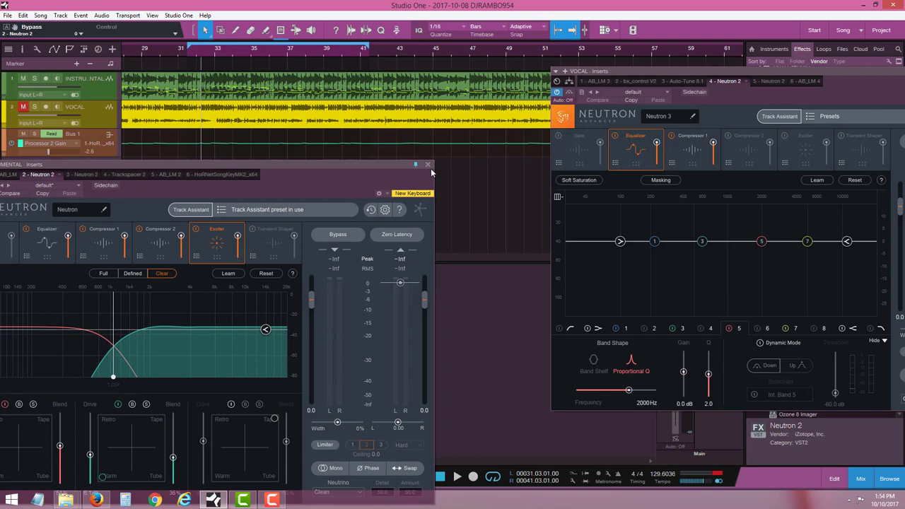
{"action": "left_click", "coordinate": [428, 164]}
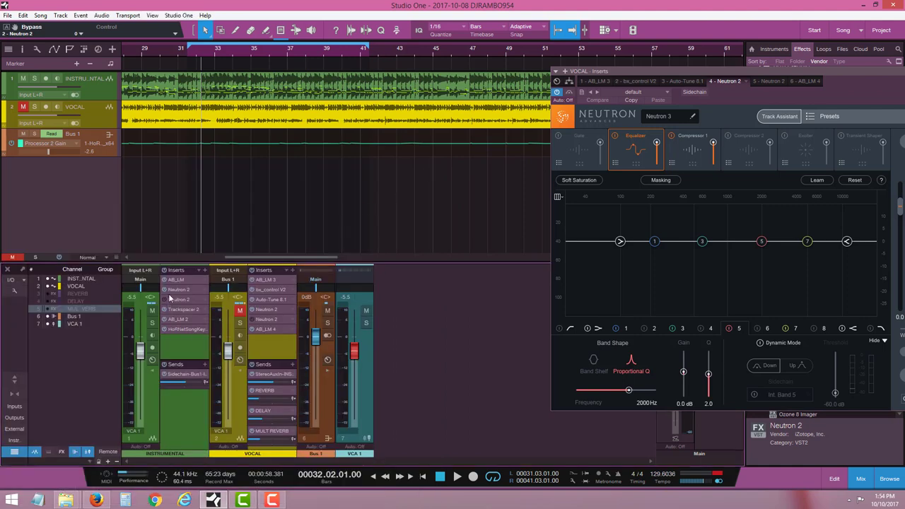
{"action": "left_click_drag", "start_coordinate": [725, 107], "coordinate": [655, 116]}
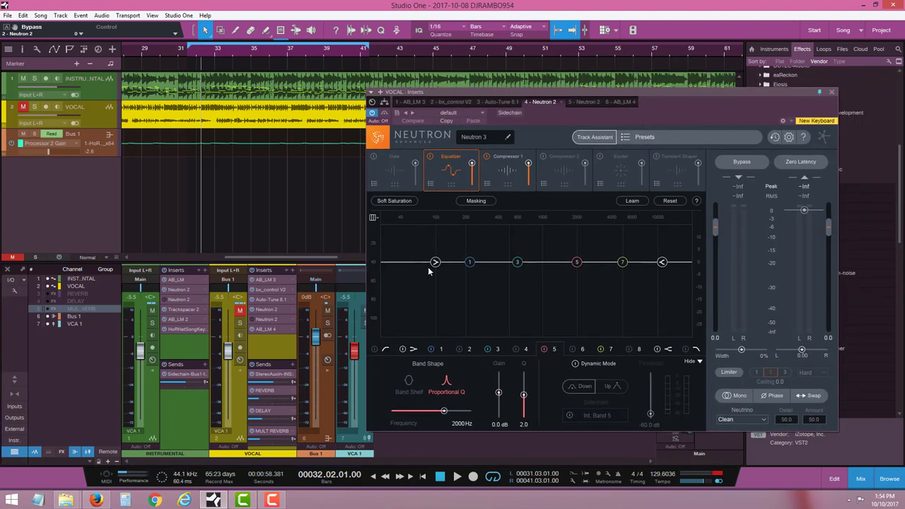
Step: Look through the compressor and exciter modules of the VOCAL Neutron 2 and return to its Equalizer
{"action": "left_click", "coordinate": [507, 174]}
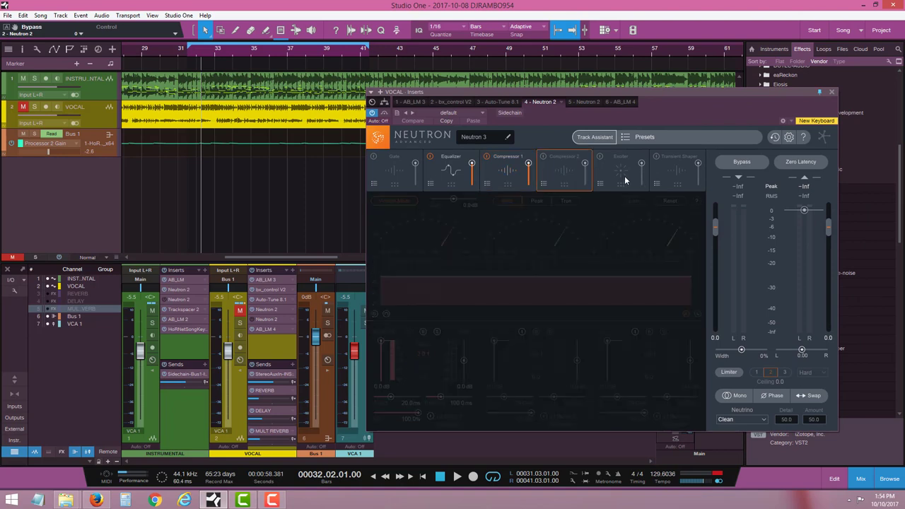
{"action": "left_click", "coordinate": [620, 178]}
{"action": "left_click", "coordinate": [450, 173]}
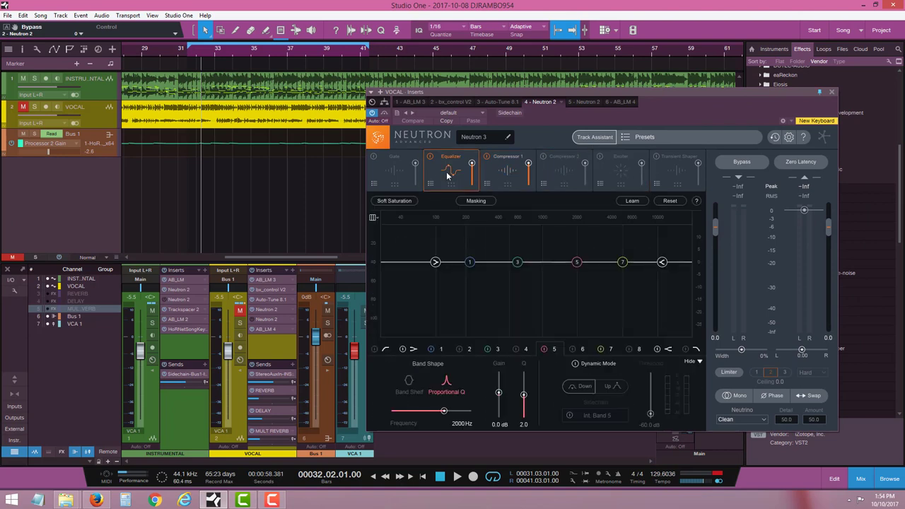
Step: Unmute the VOCAL channel, mute INSTRUMENTAL, and move the VOCAL Neutron 2 window clear of the mixer channels
{"action": "left_click", "coordinate": [239, 313]}
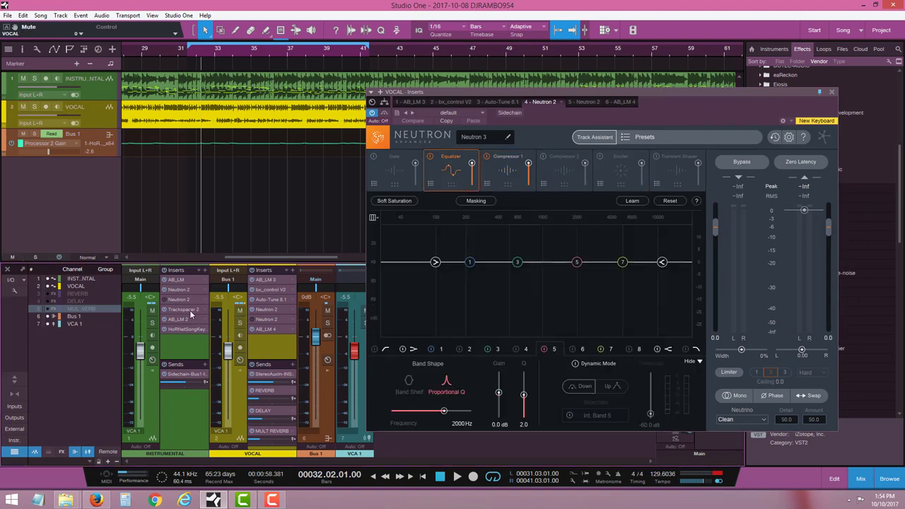
{"action": "left_click", "coordinate": [151, 310]}
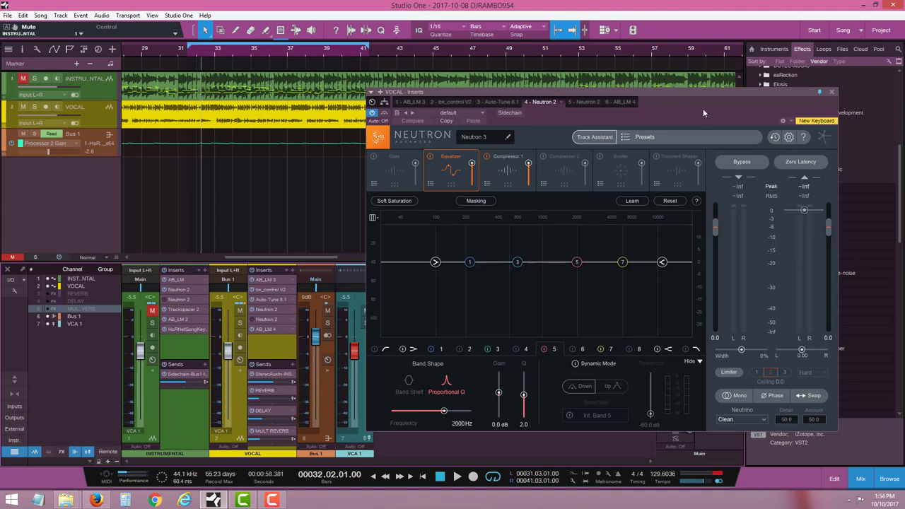
{"action": "left_click_drag", "start_coordinate": [711, 110], "coordinate": [733, 77]}
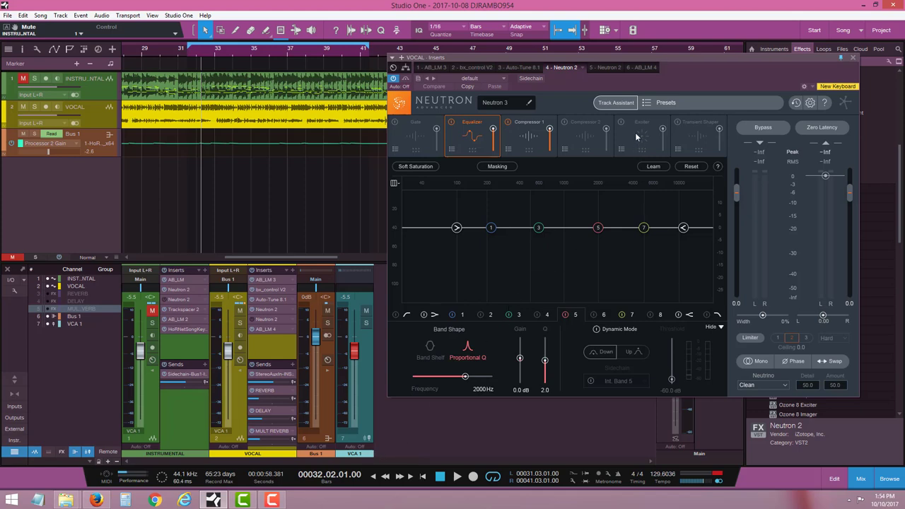
Step: Run Track Assistant on the playing vocal with Auto-Detect instrument, Balanced style and Medium intensity, stop playback and accept the suggestion
{"action": "left_click", "coordinate": [616, 103]}
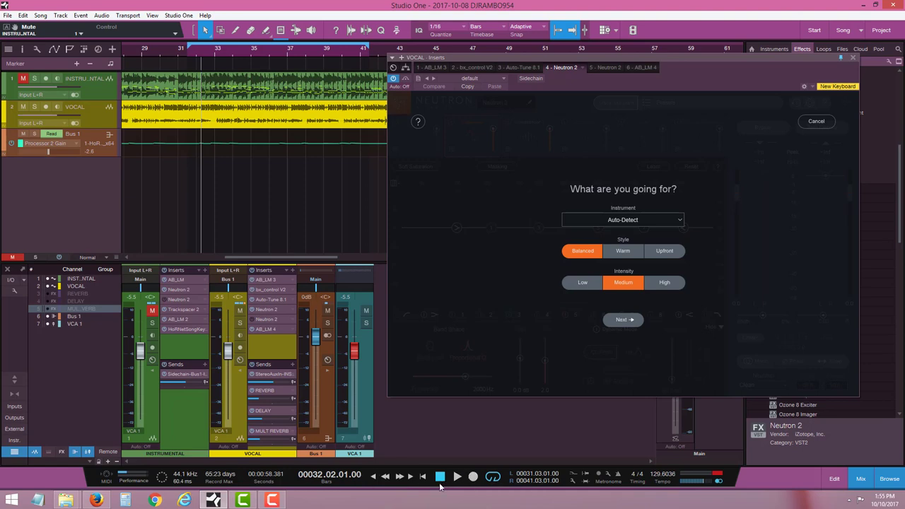
{"action": "left_click", "coordinate": [471, 477]}
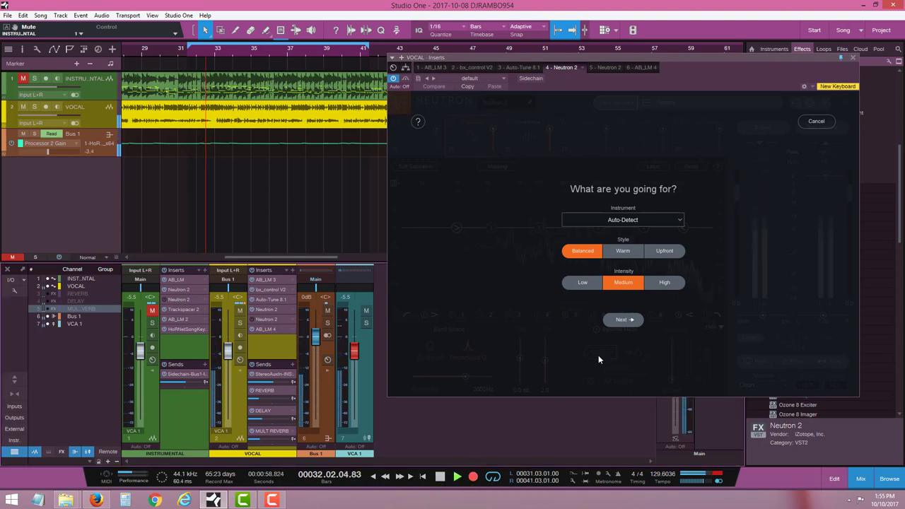
{"action": "left_click", "coordinate": [619, 321]}
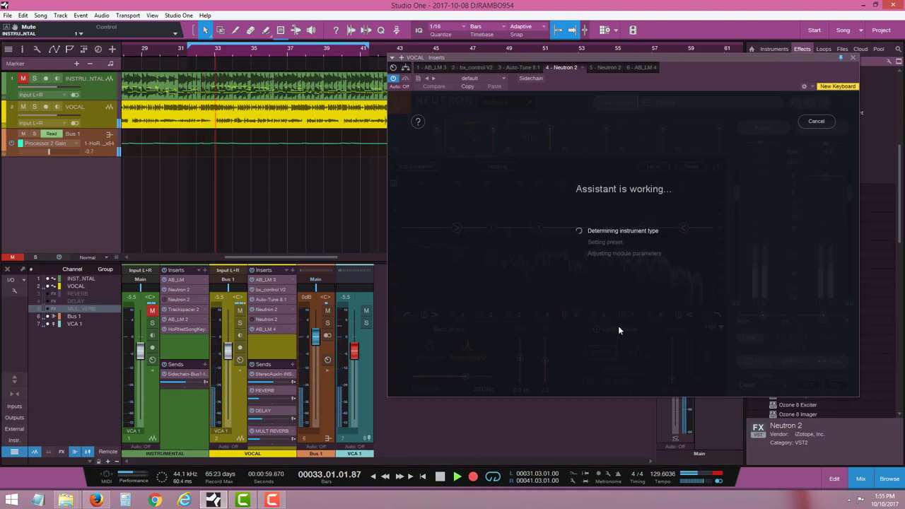
{"action": "left_click", "coordinate": [473, 477]}
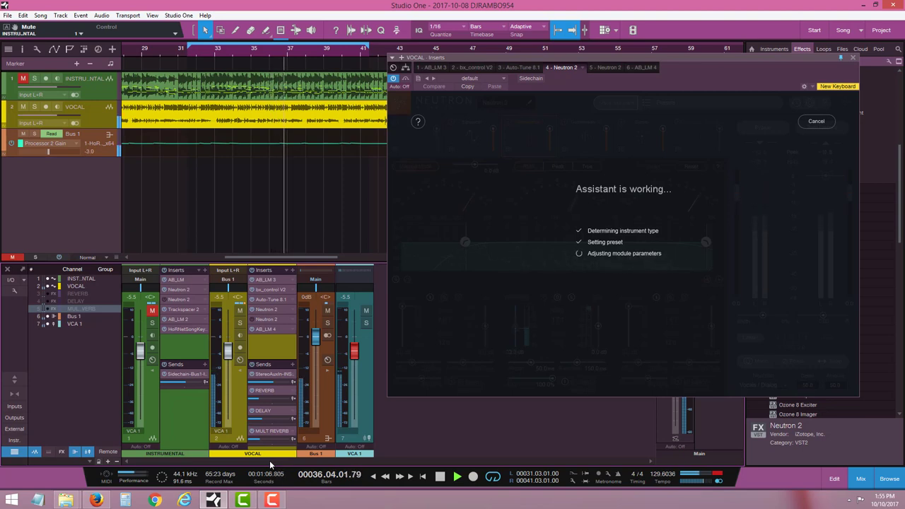
{"action": "left_click", "coordinate": [440, 478]}
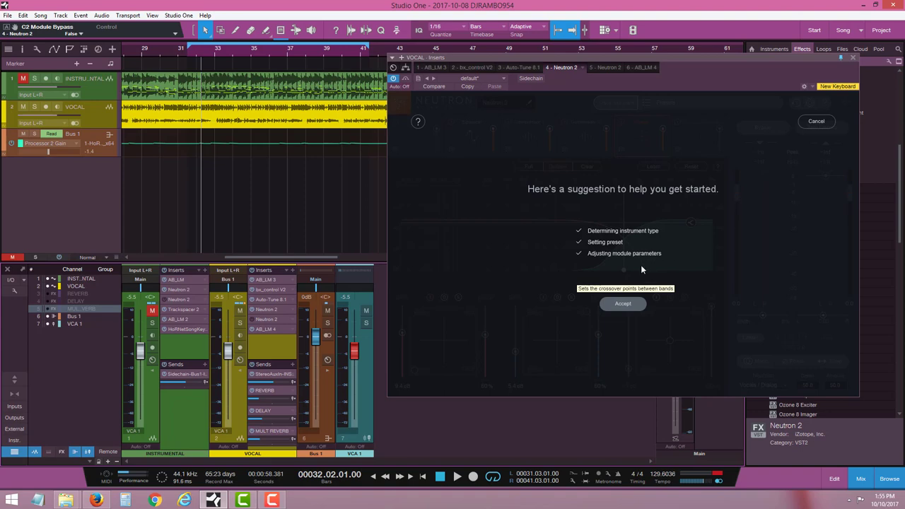
{"action": "left_click", "coordinate": [632, 305]}
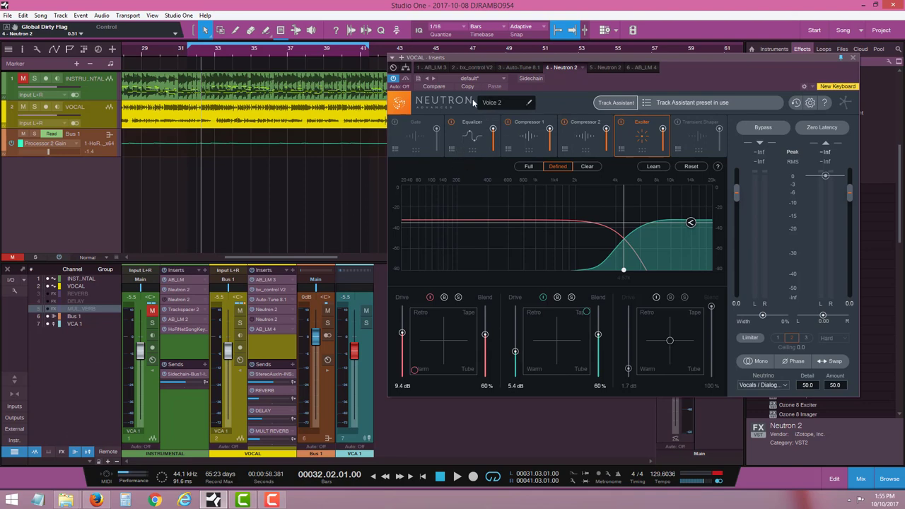
Step: Review the suggested vocal Equalizer during playback, and inspect Compressor 1, Compressor 2 and the Exciter with playback stopped
{"action": "left_click", "coordinate": [471, 144]}
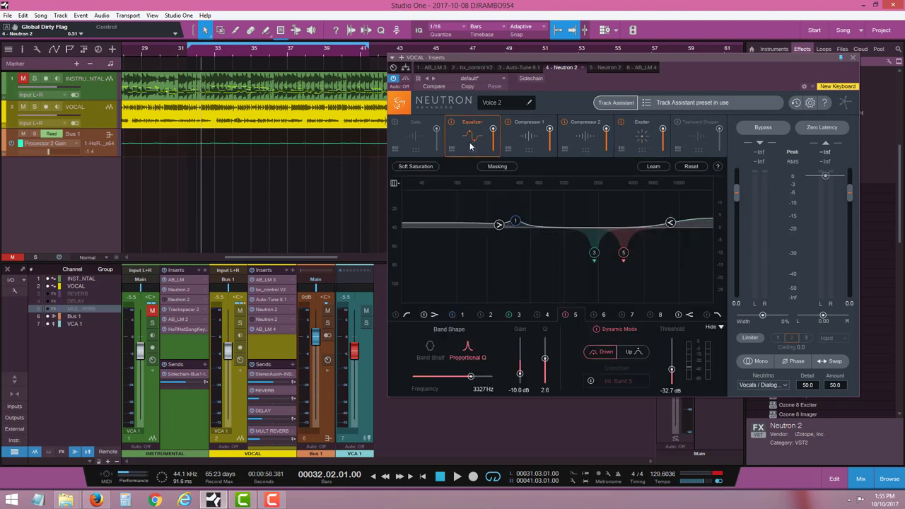
{"action": "left_click", "coordinate": [457, 476]}
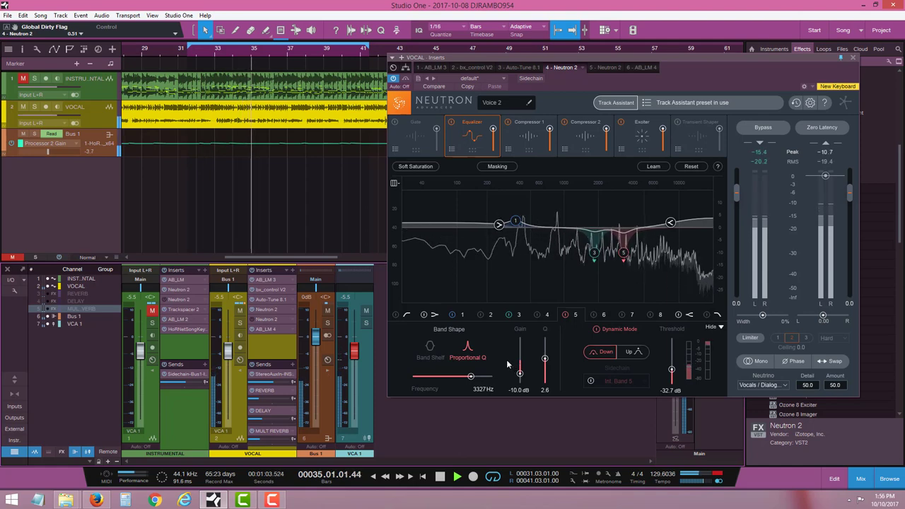
{"action": "left_click", "coordinate": [439, 478]}
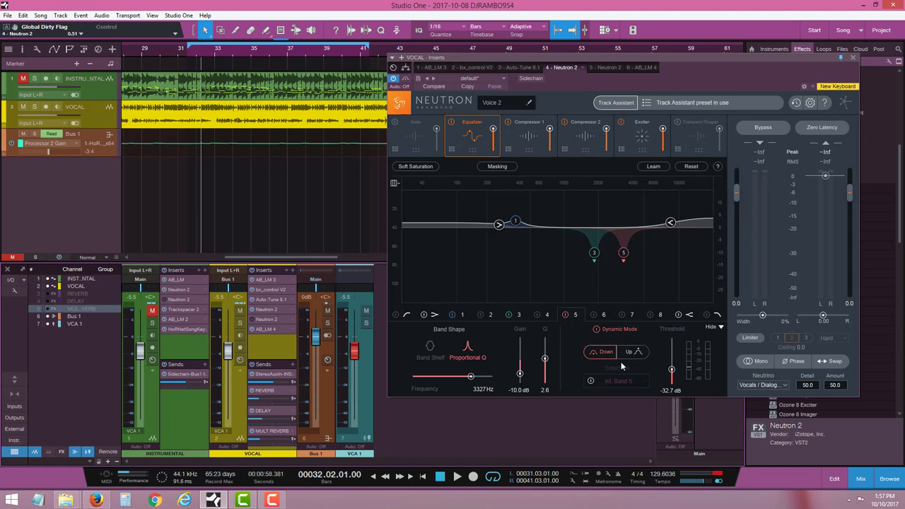
{"action": "left_click", "coordinate": [536, 134]}
{"action": "left_click", "coordinate": [589, 144]}
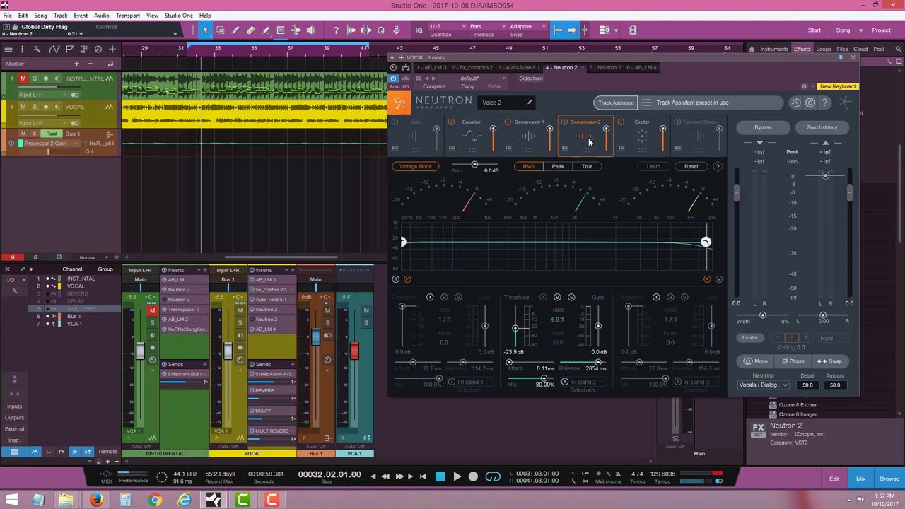
{"action": "left_click", "coordinate": [647, 143]}
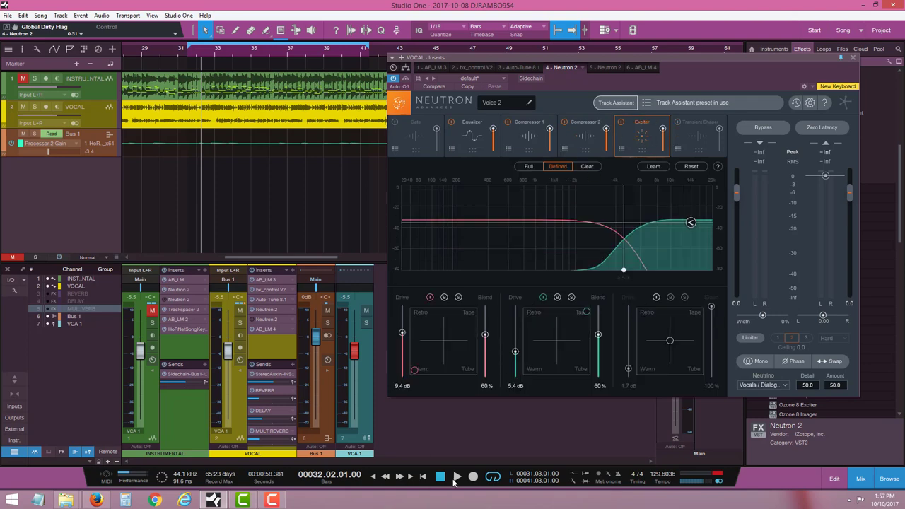
Step: Compare the vocal with Neutron 2 bypassed and active during playback, finishing with the plug-in active and playback stopped
{"action": "left_click", "coordinate": [458, 477]}
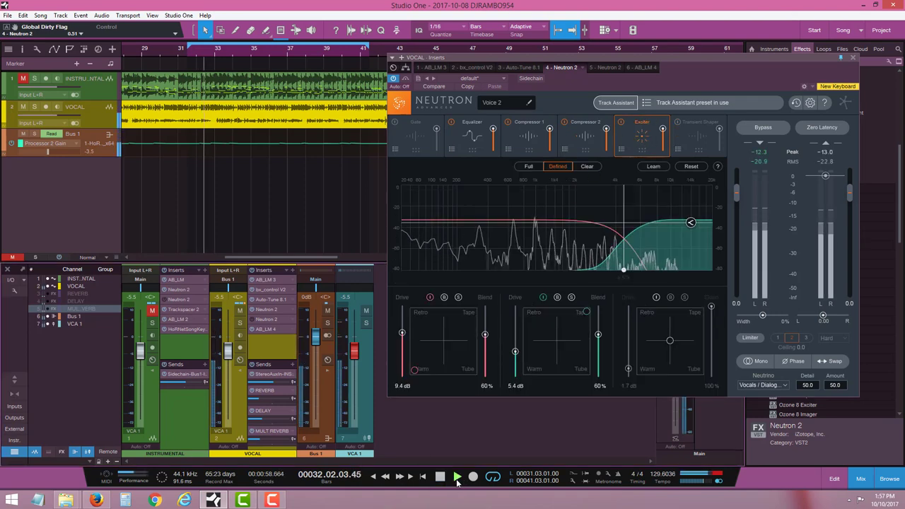
{"action": "left_click", "coordinate": [405, 80]}
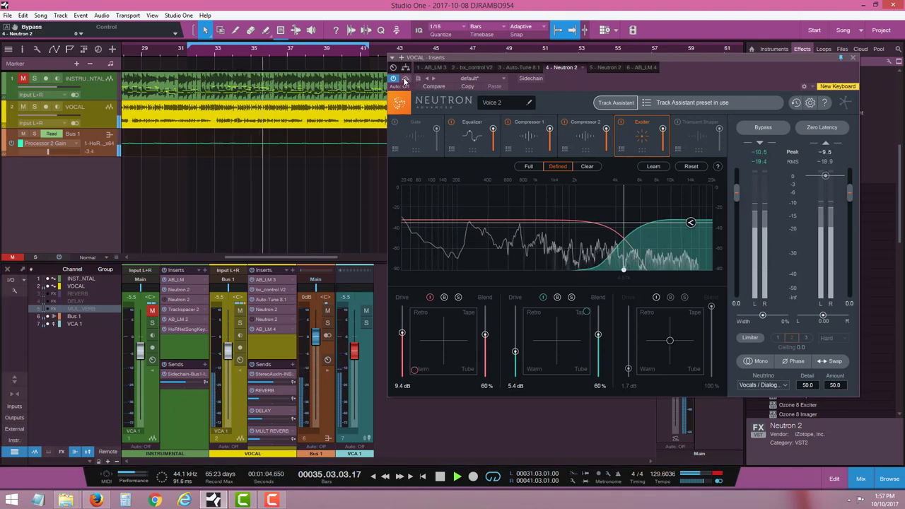
{"action": "left_click", "coordinate": [406, 80]}
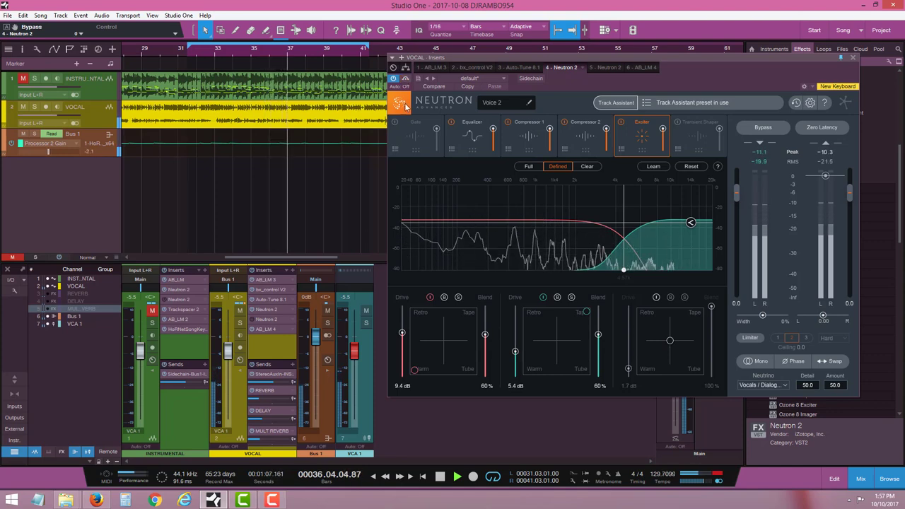
{"action": "left_click", "coordinate": [439, 477]}
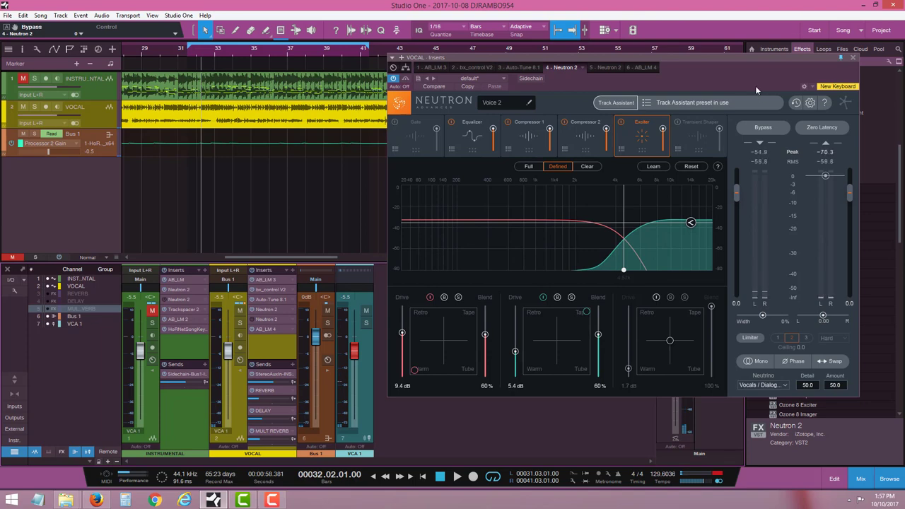
Step: Close the VOCAL Neutron 2 window, unmute INSTRUMENTAL, and listen to both channels together before stopping playback
{"action": "left_click_drag", "start_coordinate": [745, 85], "coordinate": [554, 130]}
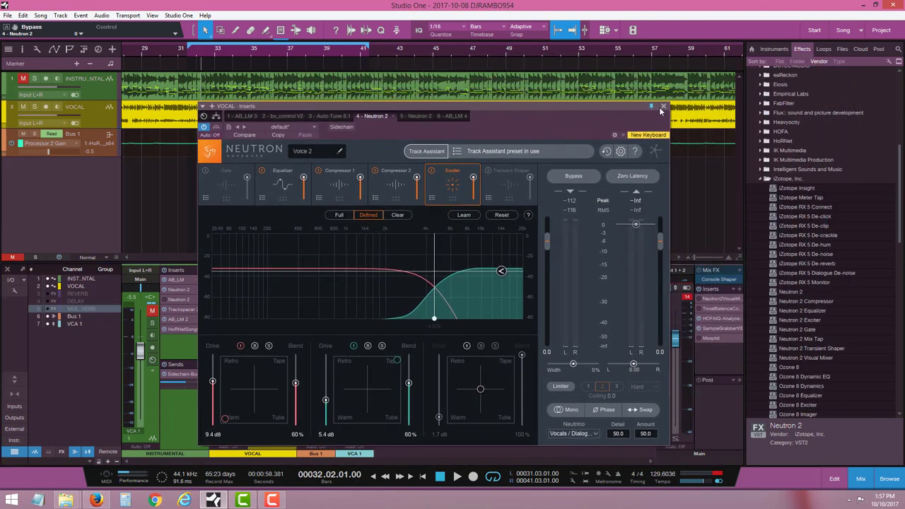
{"action": "left_click", "coordinate": [661, 112]}
{"action": "left_click", "coordinate": [152, 311]}
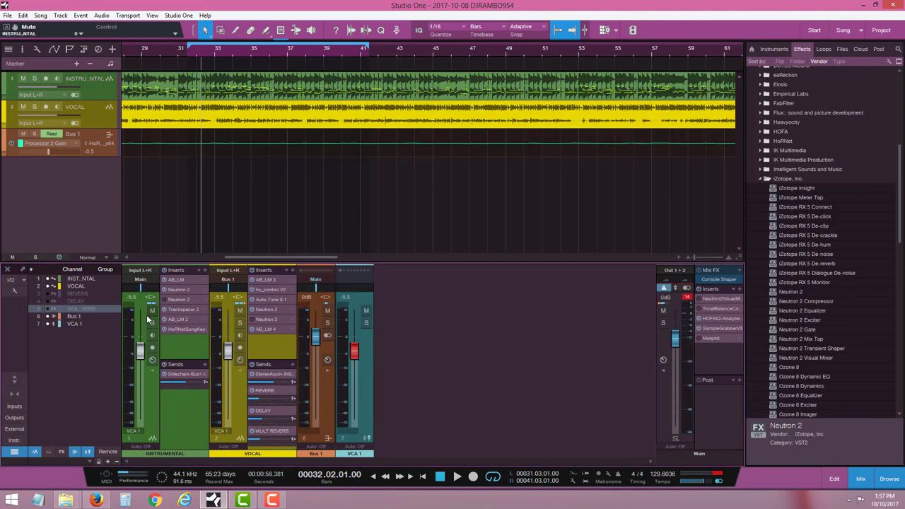
{"action": "left_click", "coordinate": [457, 477]}
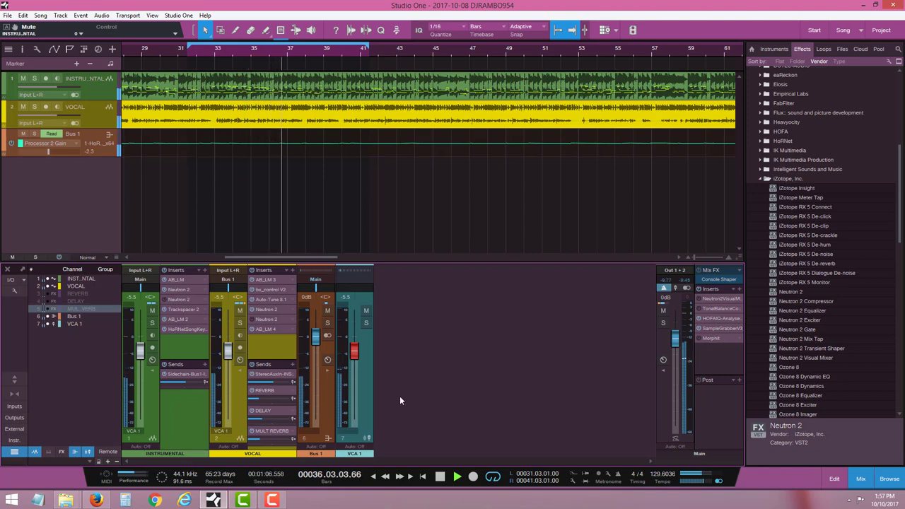
{"action": "left_click", "coordinate": [440, 478]}
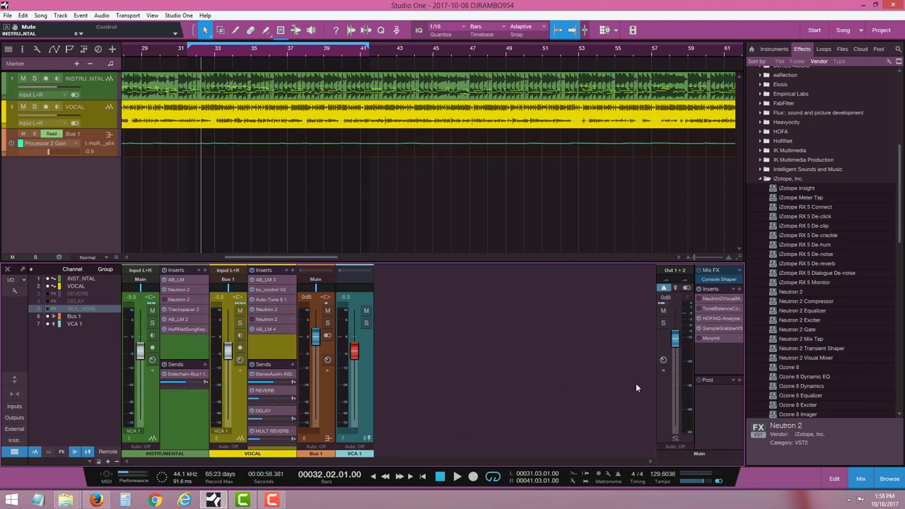
Step: Open Neutron 2 Visual Mixer on the Main output and move its window so the INSTRUMENTAL inserts are accessible
{"action": "left_click", "coordinate": [711, 300]}
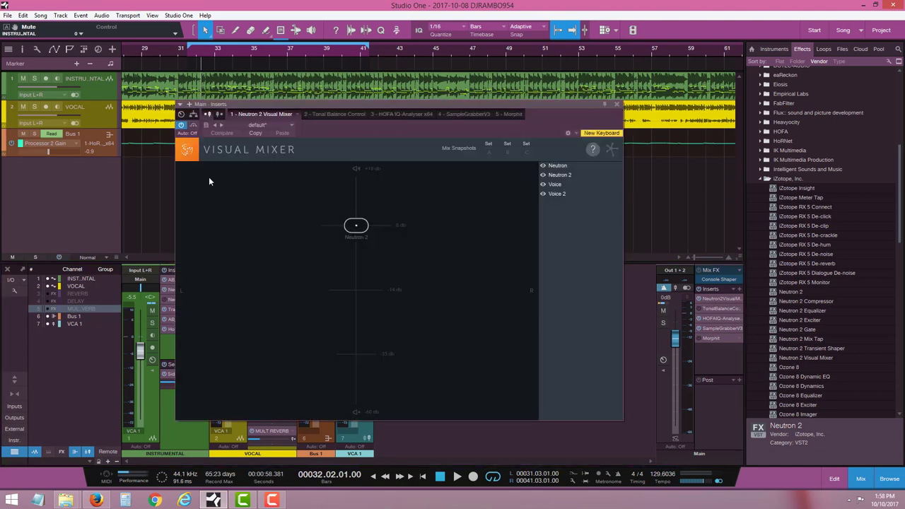
{"action": "left_click_drag", "start_coordinate": [430, 133], "coordinate": [553, 140]}
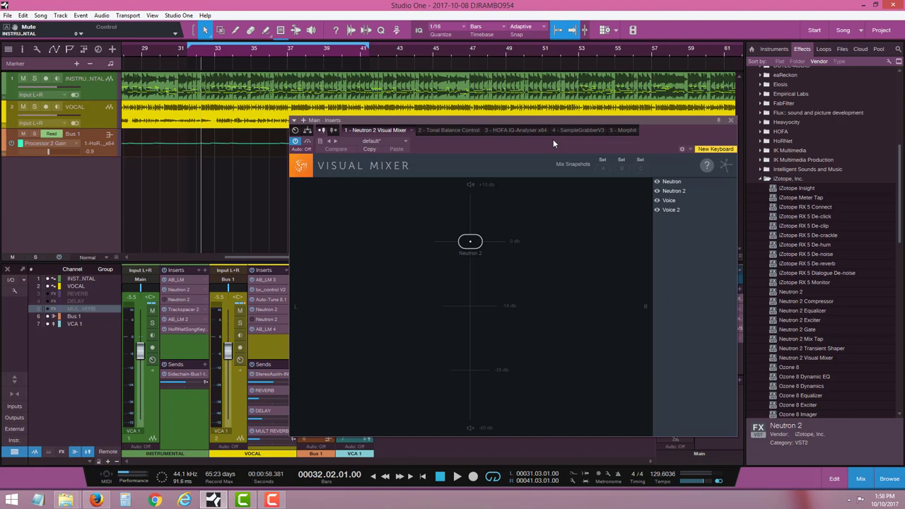
{"action": "left_click_drag", "start_coordinate": [542, 148], "coordinate": [389, 109]}
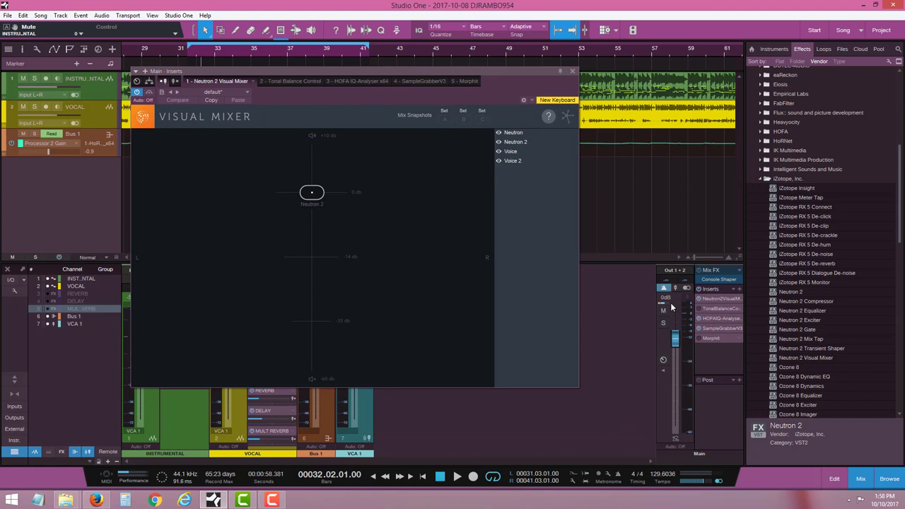
{"action": "left_click_drag", "start_coordinate": [335, 97], "coordinate": [441, 99]}
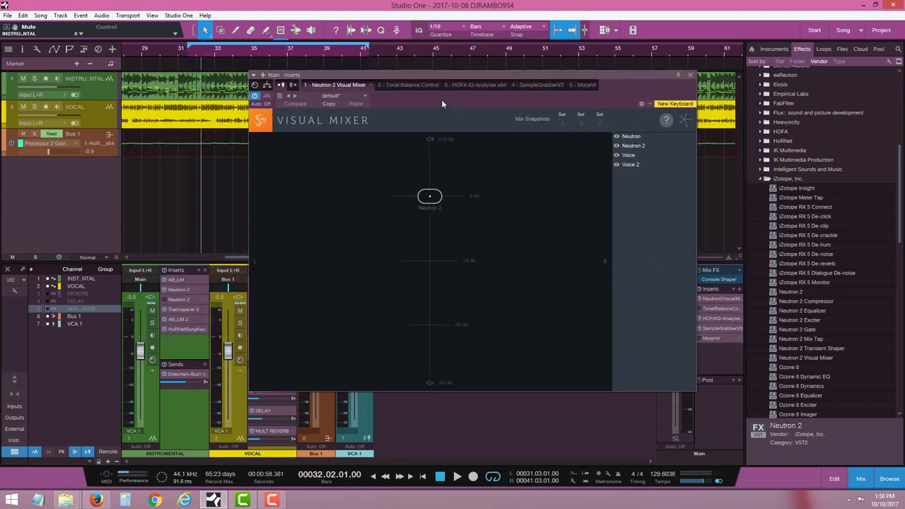
Step: Remove the second, inactive Neutron 2 insert from the INSTRUMENTAL channel and close the open plug-in window
{"action": "left_click", "coordinate": [174, 304]}
{"action": "right_click", "coordinate": [175, 304]}
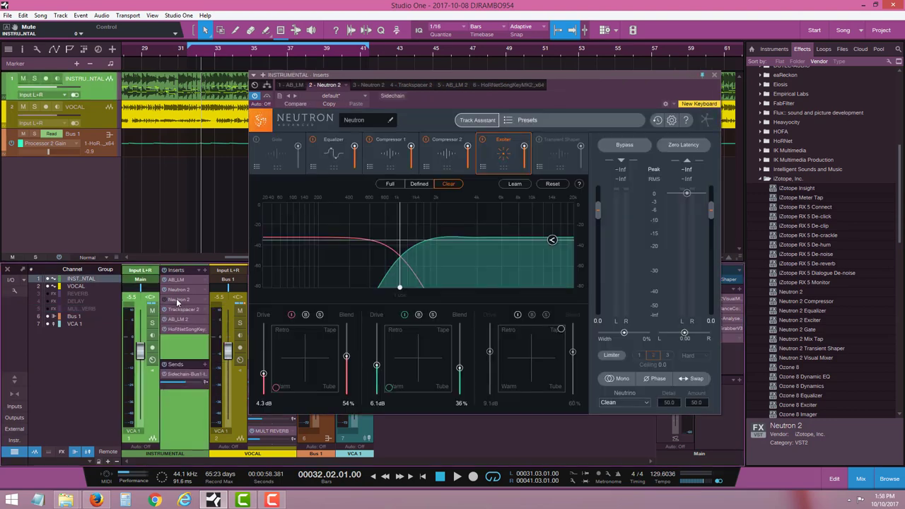
{"action": "key", "text": "Escape"}
{"action": "left_click", "coordinate": [714, 75]}
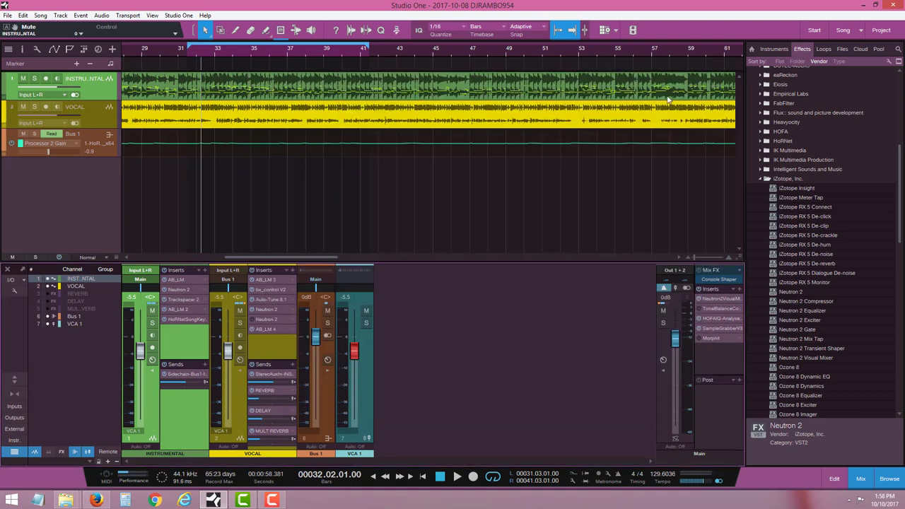
Step: Remove the second, inactive Neutron 2 insert from the VOCAL channel
{"action": "left_click", "coordinate": [258, 319]}
{"action": "right_click", "coordinate": [258, 319]}
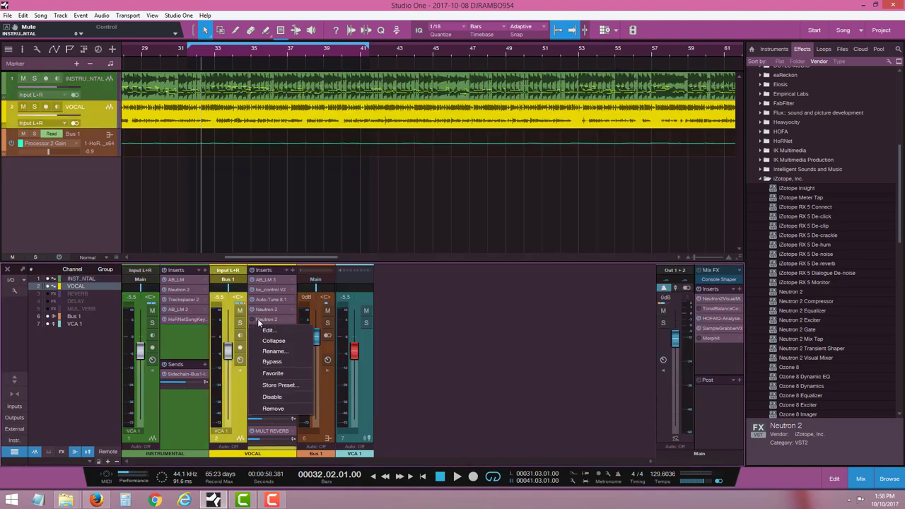
{"action": "left_click", "coordinate": [262, 409]}
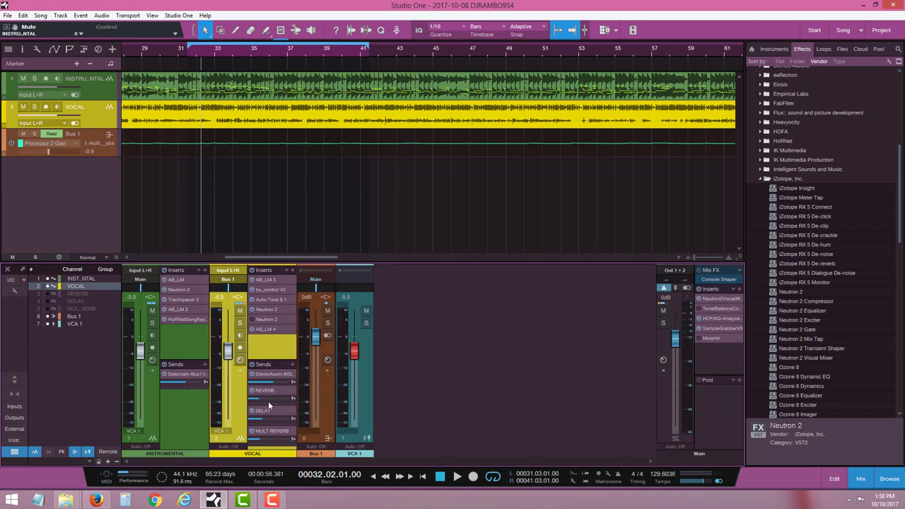
Step: Reopen Neutron 2 Visual Mixer on the Main output and reposition its window so the Main channel is uncovered
{"action": "left_click", "coordinate": [705, 299]}
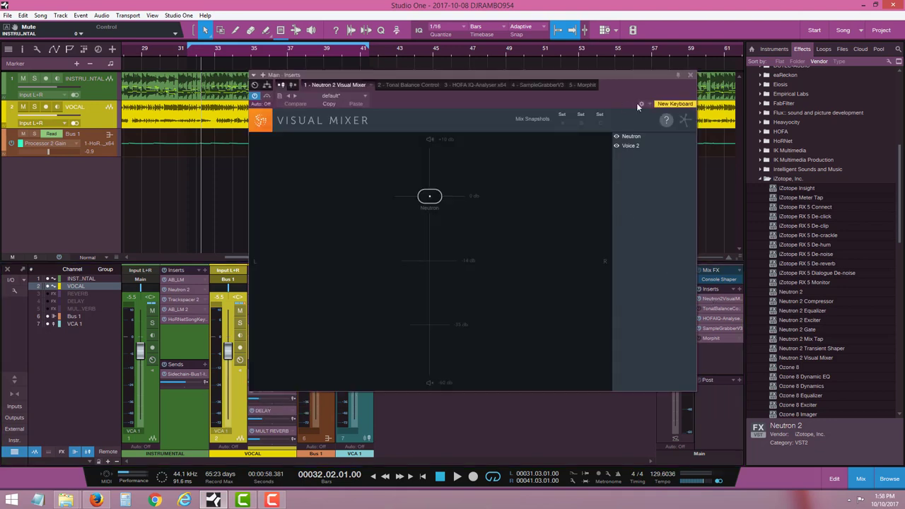
{"action": "left_click_drag", "start_coordinate": [637, 102], "coordinate": [718, 49]}
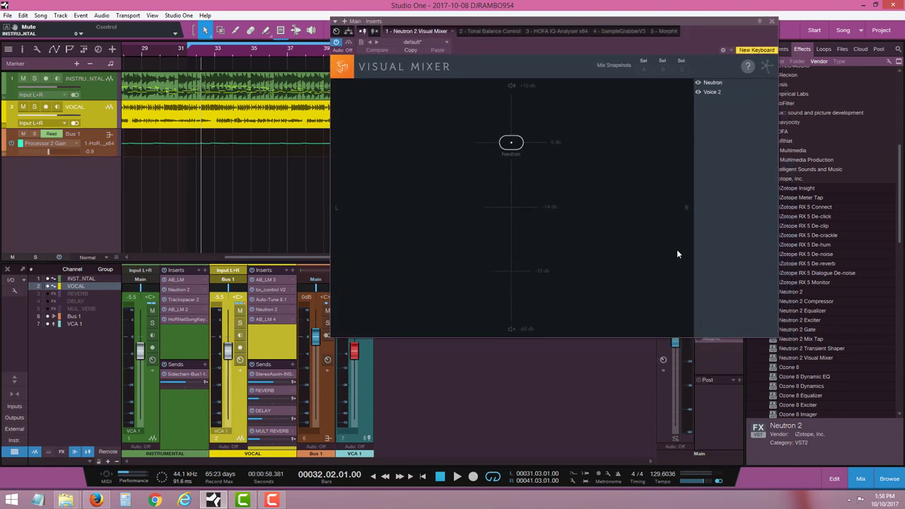
{"action": "left_click_drag", "start_coordinate": [578, 47], "coordinate": [573, 61]}
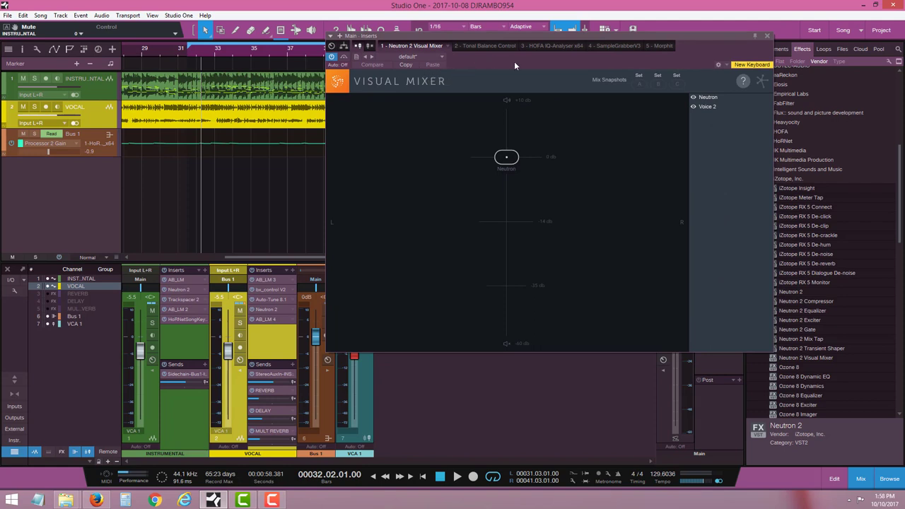
{"action": "left_click_drag", "start_coordinate": [514, 61], "coordinate": [379, 66]}
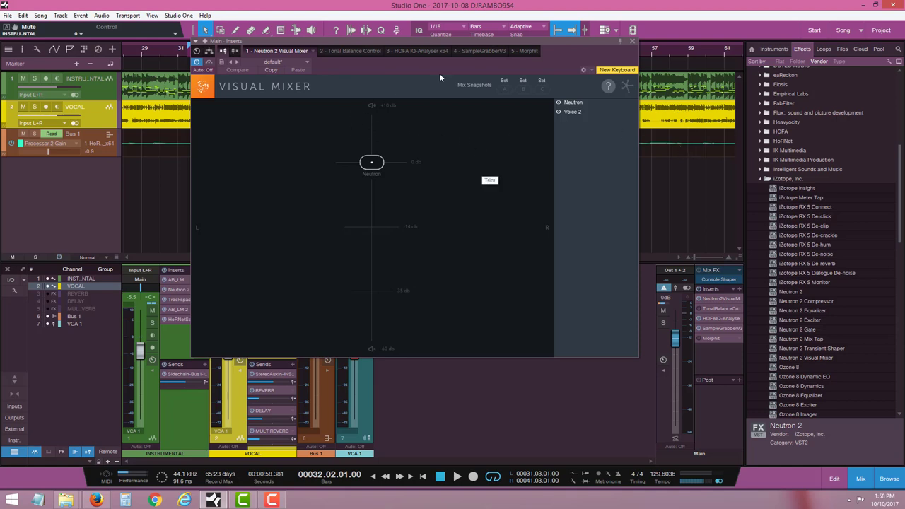
{"action": "left_click_drag", "start_coordinate": [438, 70], "coordinate": [401, 85]}
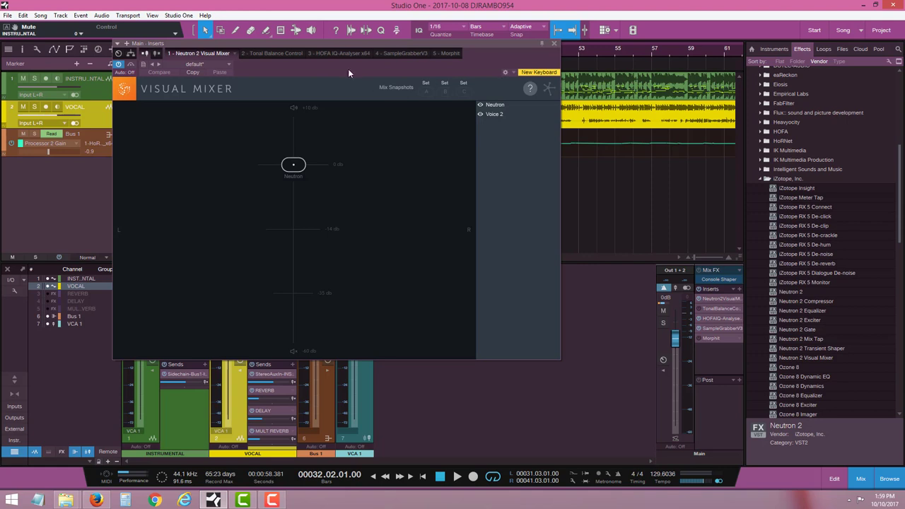
Step: Move the Visual Mixer window so the INSTRUMENTAL and VOCAL faders are accessible, play the loop briefly and select the Voice 2 node
{"action": "left_click_drag", "start_coordinate": [348, 69], "coordinate": [473, 92]}
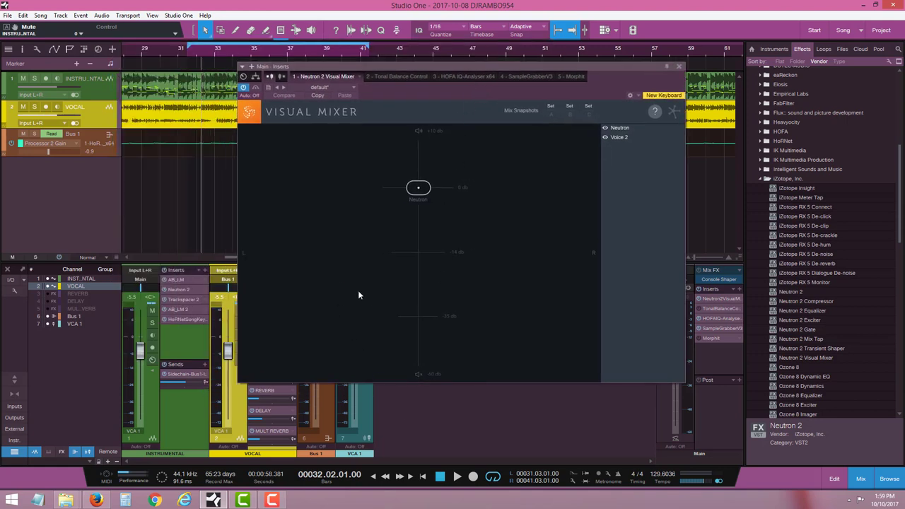
{"action": "left_click", "coordinate": [457, 478]}
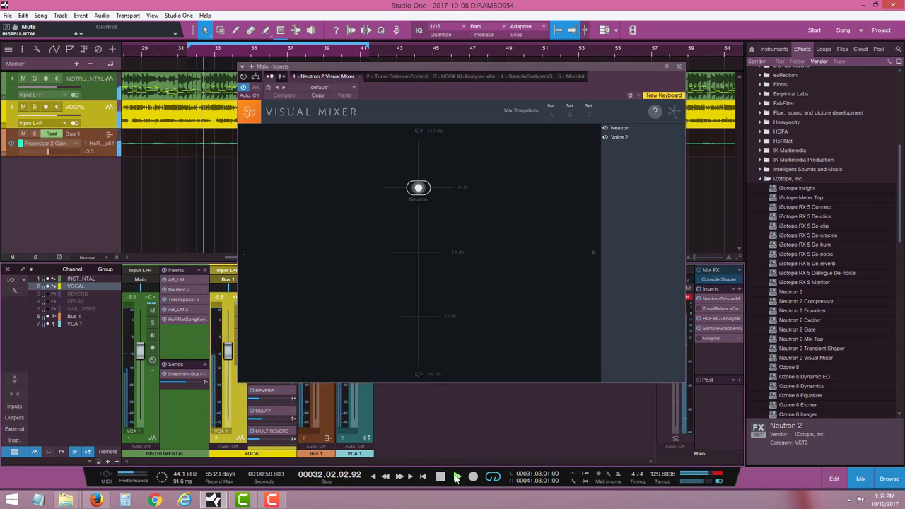
{"action": "left_click", "coordinate": [617, 138]}
{"action": "key", "text": "space"}
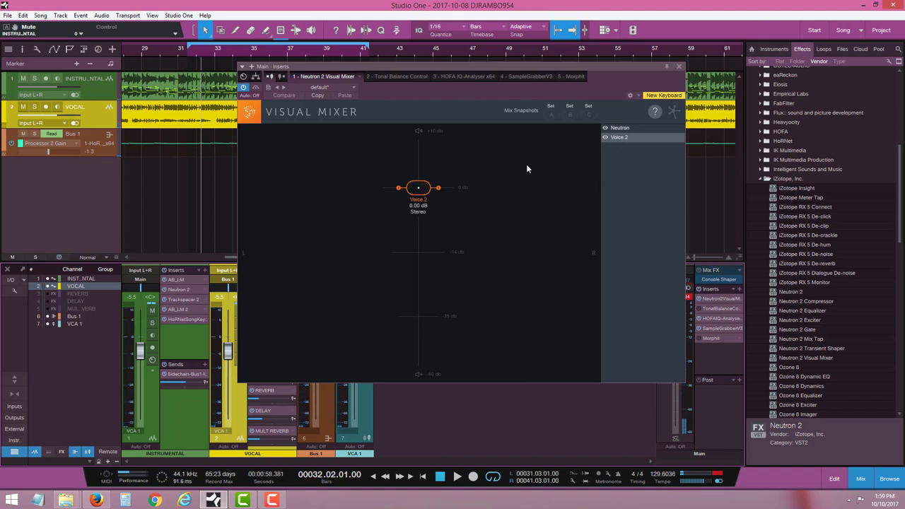
Step: Lower the Voice 2 node to -14 dB and further to about -34.4 dB while auditioning the mix
{"action": "left_click_drag", "start_coordinate": [419, 196], "coordinate": [420, 255]}
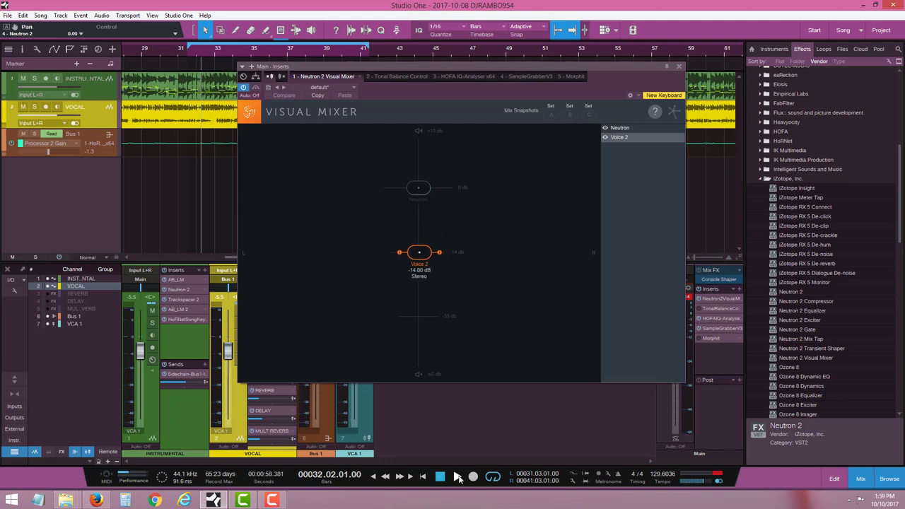
{"action": "left_click", "coordinate": [457, 477]}
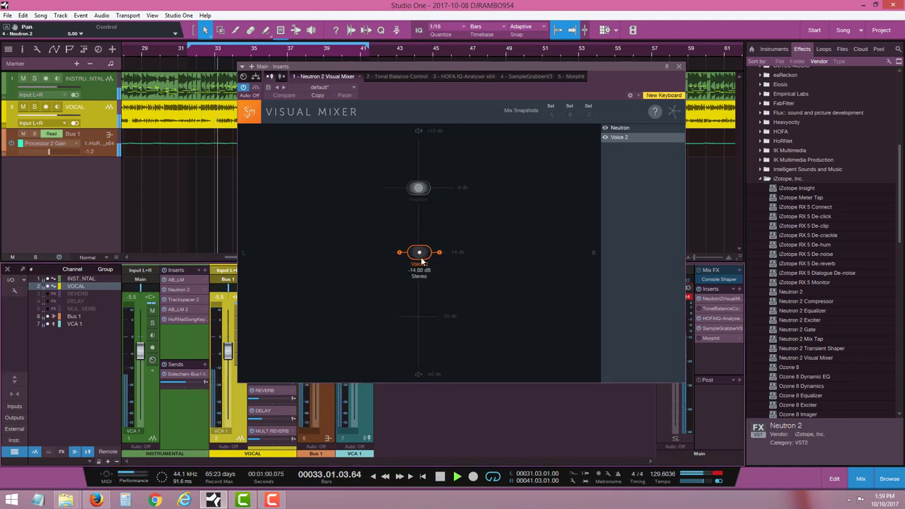
{"action": "left_click_drag", "start_coordinate": [421, 255], "coordinate": [417, 320]}
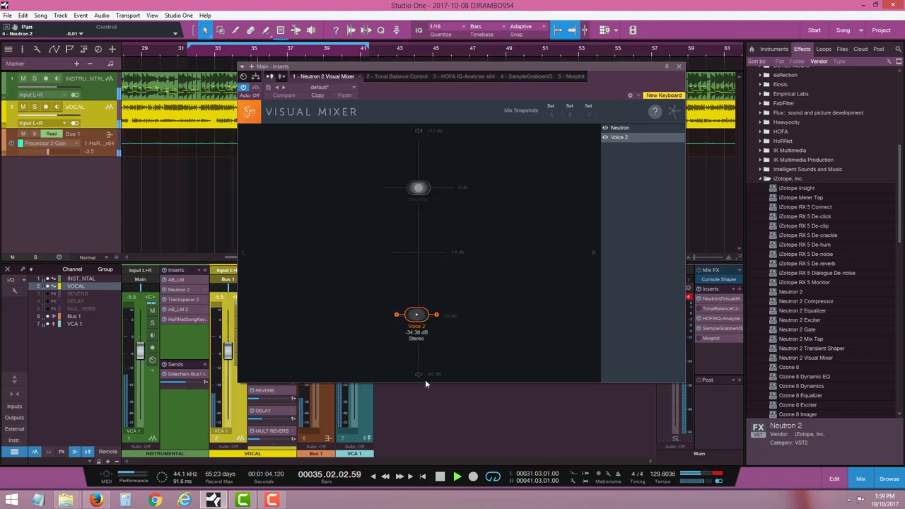
{"action": "key", "text": "space"}
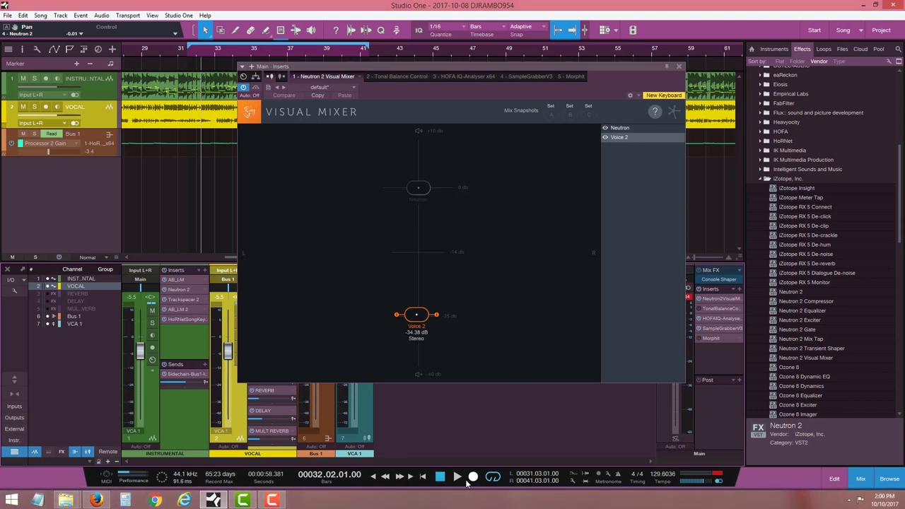
Step: Check the Neutron node, reselect Voice 2 and raise it to about 2.1 dB at the centre during playback
{"action": "left_click", "coordinate": [618, 128]}
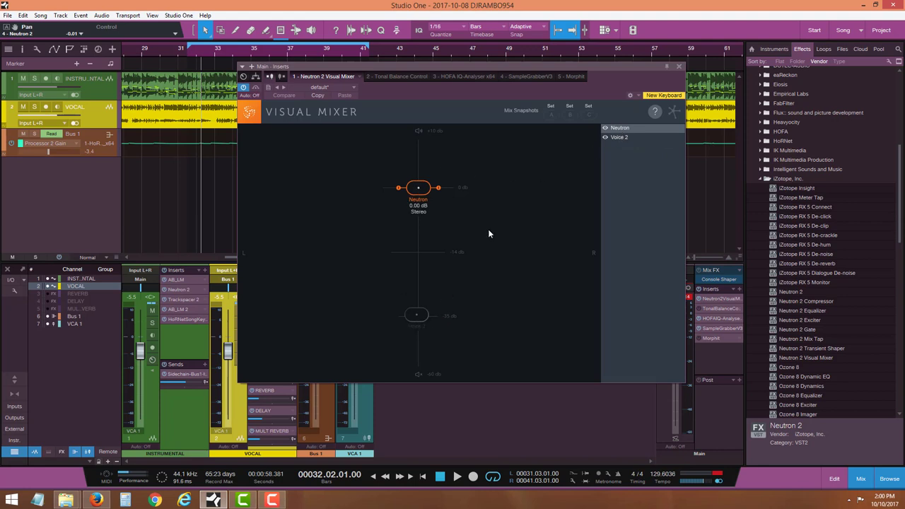
{"action": "left_click", "coordinate": [609, 138]}
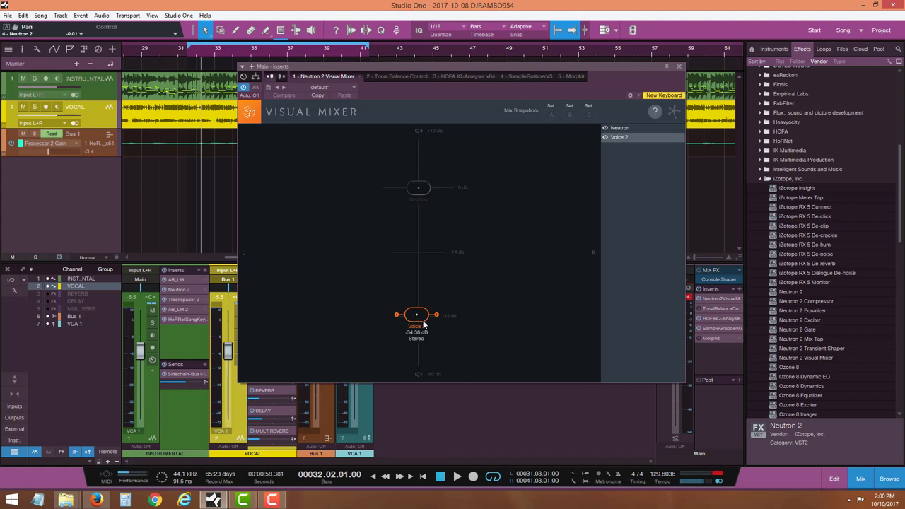
{"action": "left_click", "coordinate": [457, 478]}
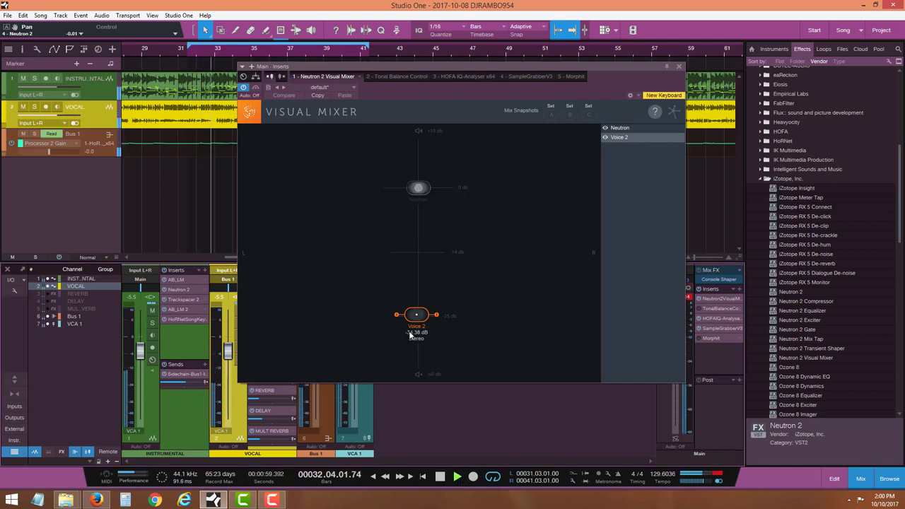
{"action": "left_click_drag", "start_coordinate": [418, 326], "coordinate": [420, 178]}
{"action": "left_click_drag", "start_coordinate": [417, 163], "coordinate": [418, 176]}
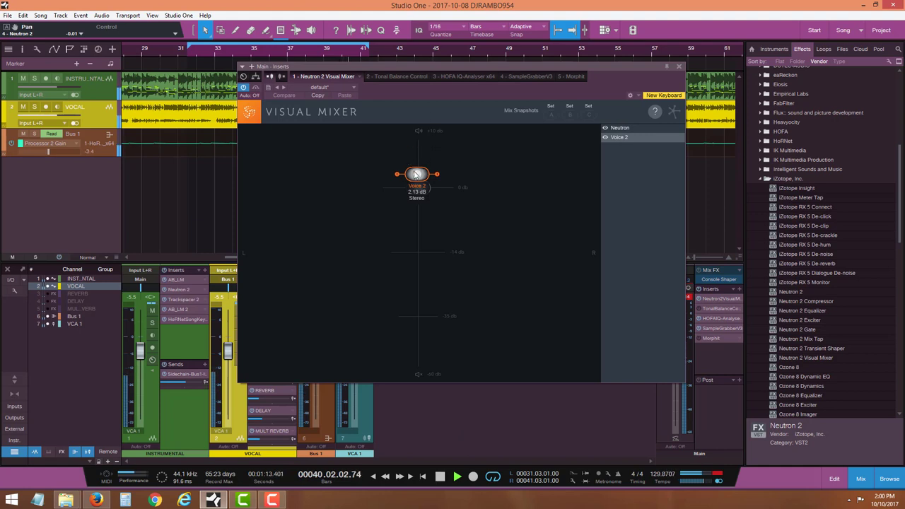
Step: Audition Voice 2 panned far left at about -12.3 dB and far right at about -15.9 dB
{"action": "left_click_drag", "start_coordinate": [417, 174], "coordinate": [278, 246]}
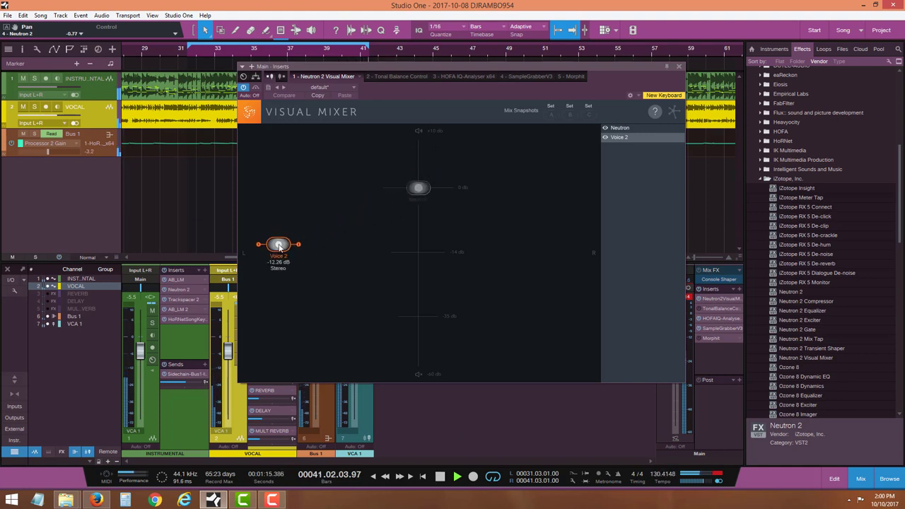
{"action": "key", "text": "space"}
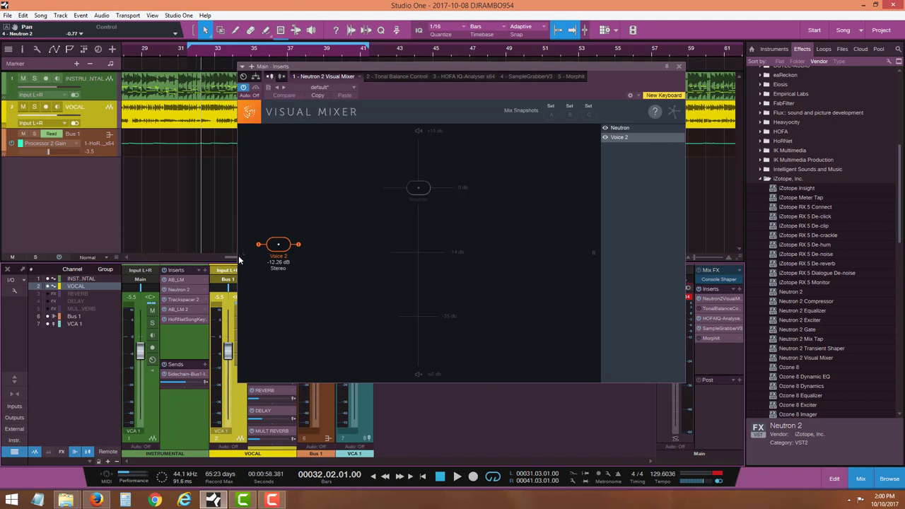
{"action": "left_click_drag", "start_coordinate": [278, 248], "coordinate": [554, 261]}
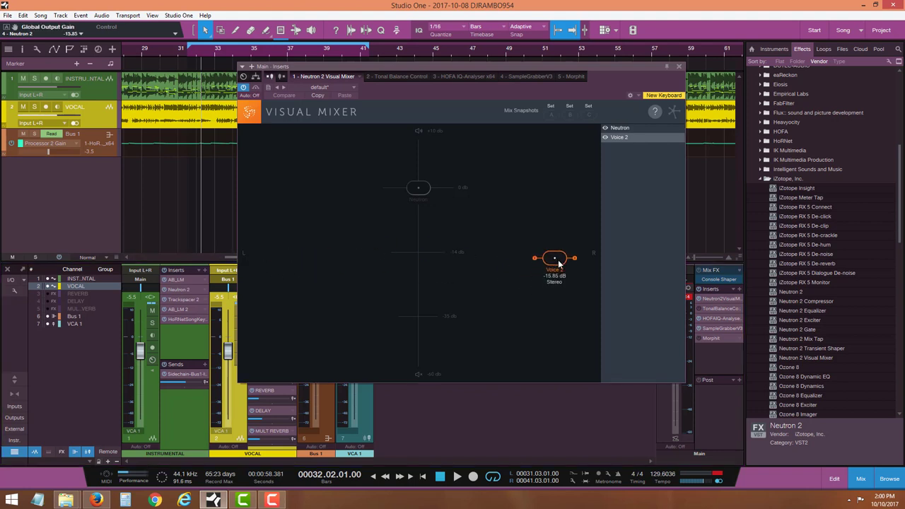
{"action": "left_click", "coordinate": [460, 477]}
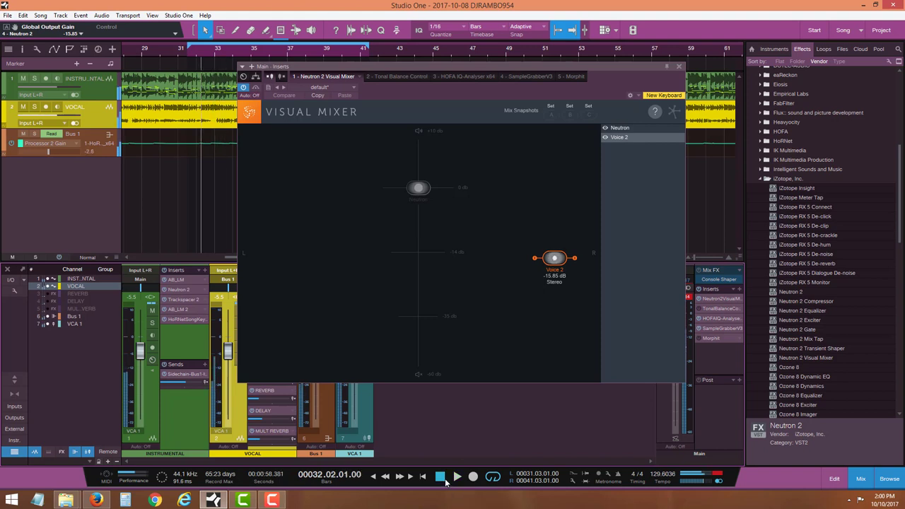
{"action": "left_click", "coordinate": [440, 477]}
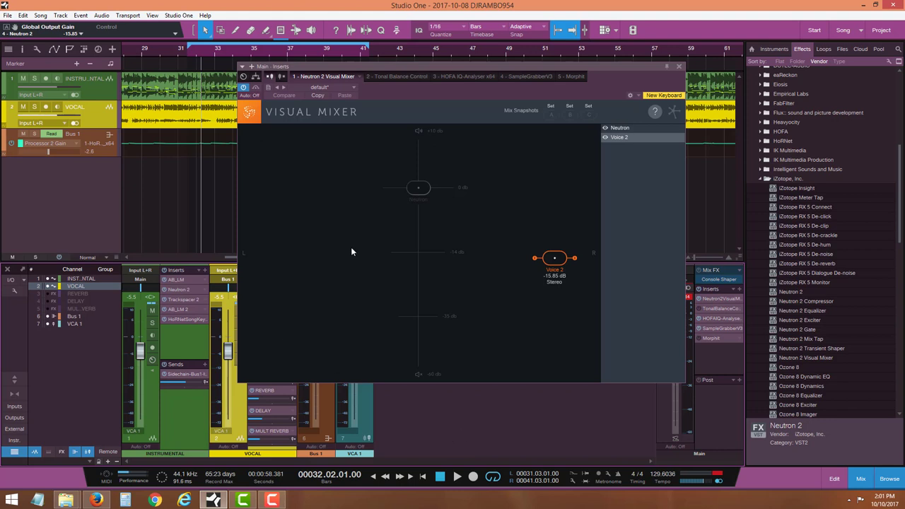
Step: Reset the Voice 2 node to 0.00 dB at the centre and close the Visual Mixer
{"action": "left_click_drag", "start_coordinate": [554, 257], "coordinate": [417, 177]}
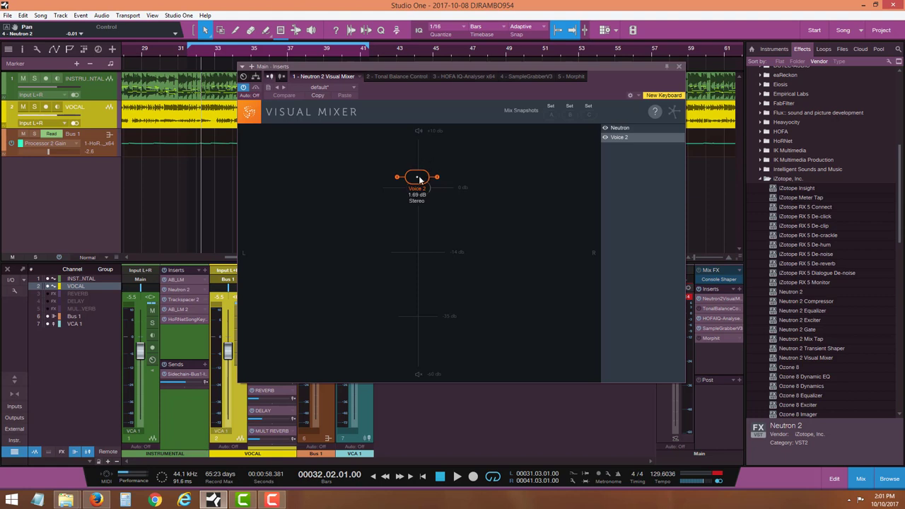
{"action": "double_click", "coordinate": [420, 180]}
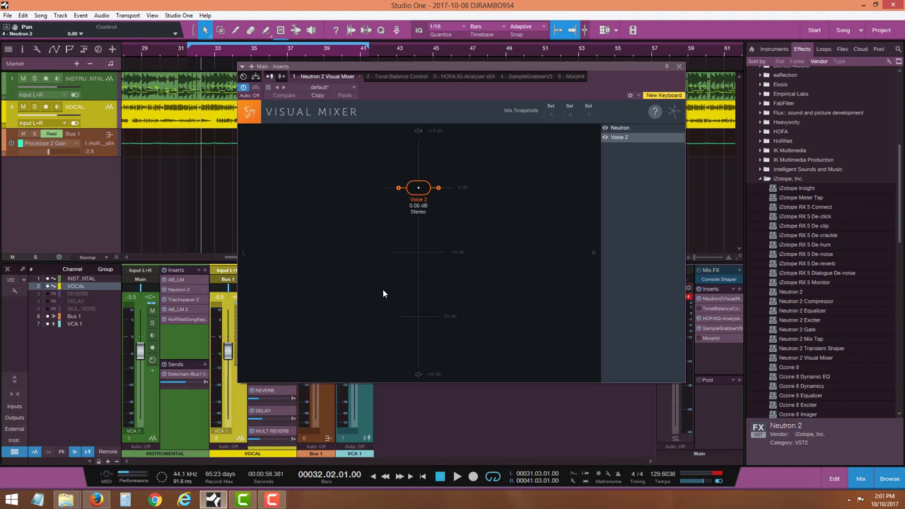
{"action": "left_click", "coordinate": [679, 66]}
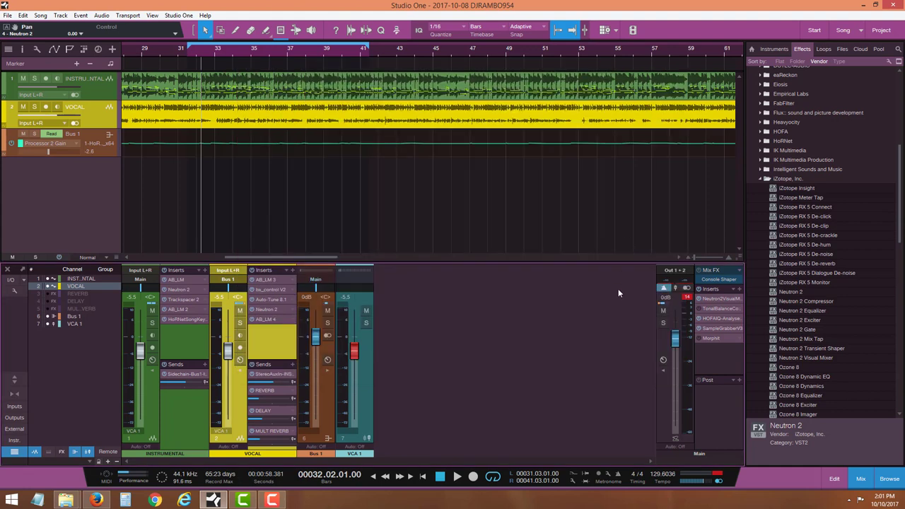
Step: Open Tonal Balance Control on the Main output, shift its window slightly and look through the available target curves
{"action": "left_click", "coordinate": [713, 309]}
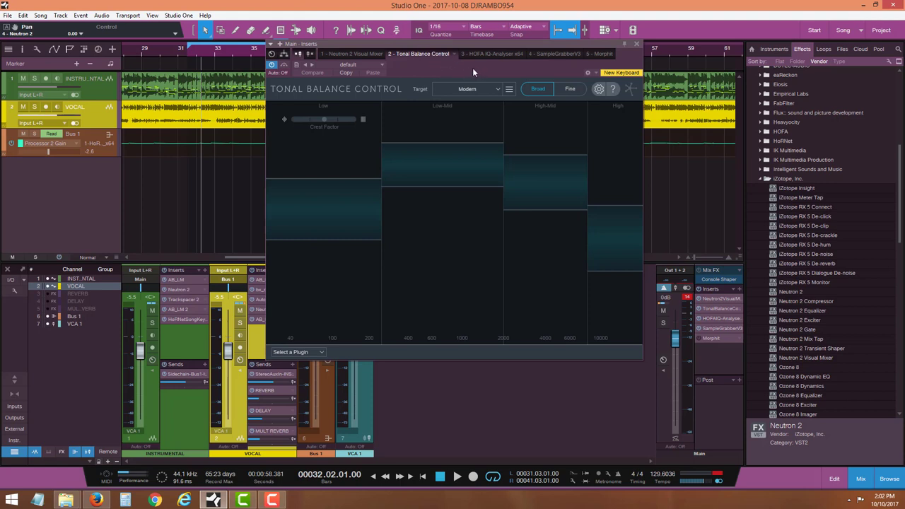
{"action": "left_click_drag", "start_coordinate": [473, 72], "coordinate": [459, 73]}
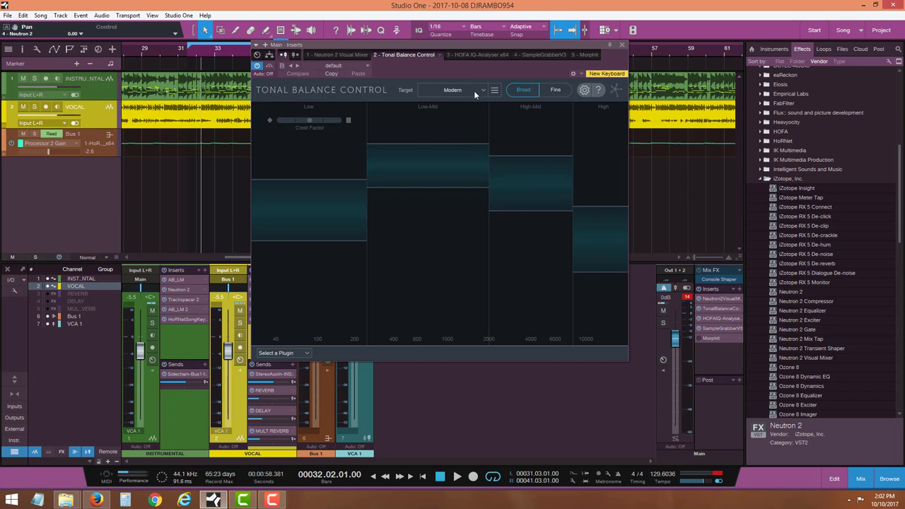
{"action": "left_click", "coordinate": [473, 90]}
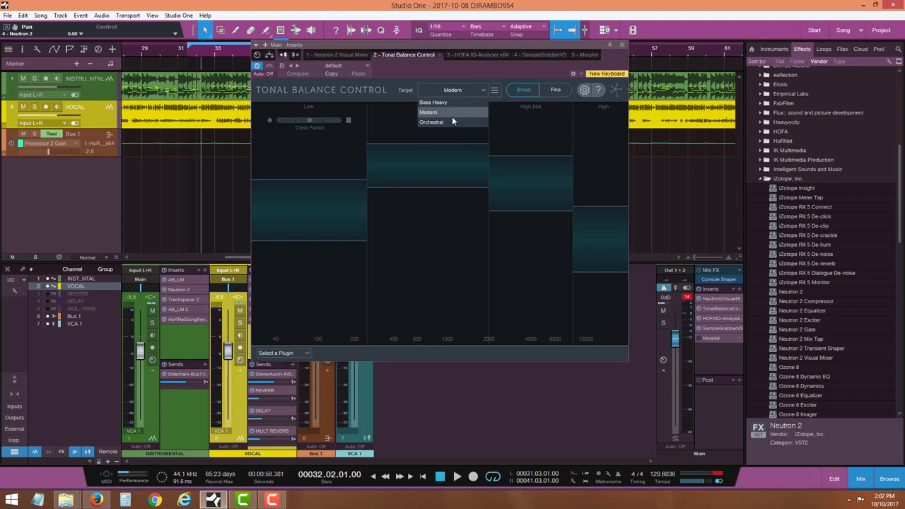
{"action": "left_click", "coordinate": [500, 72]}
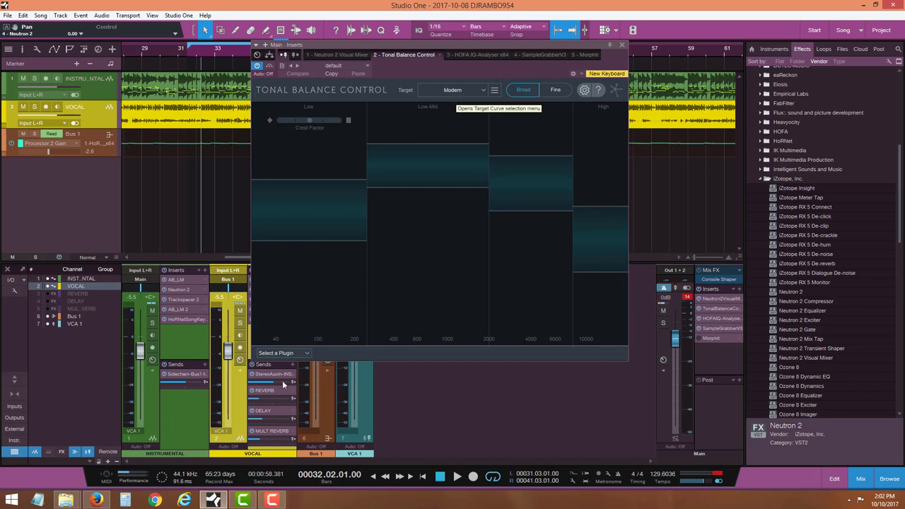
Step: Play the loop and compare the tonal balance in Fine and Broad views against the Modern target
{"action": "left_click", "coordinate": [464, 479]}
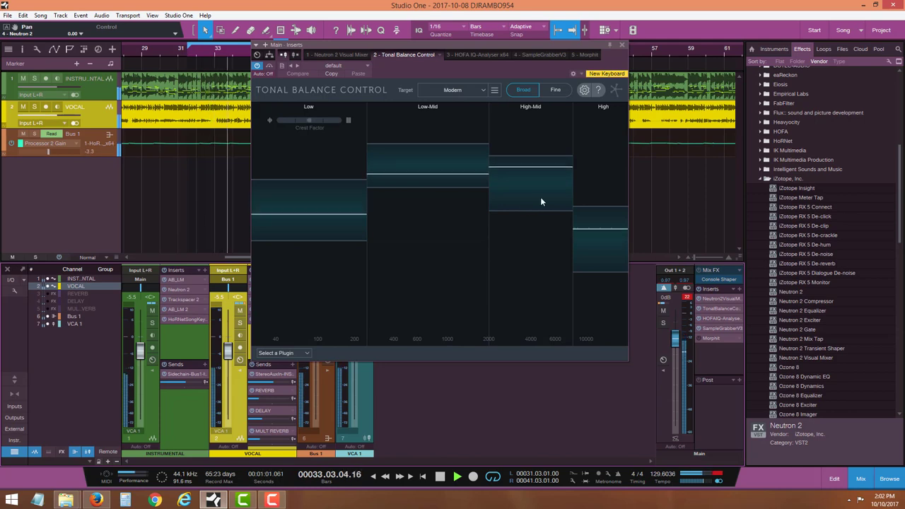
{"action": "left_click", "coordinate": [555, 90]}
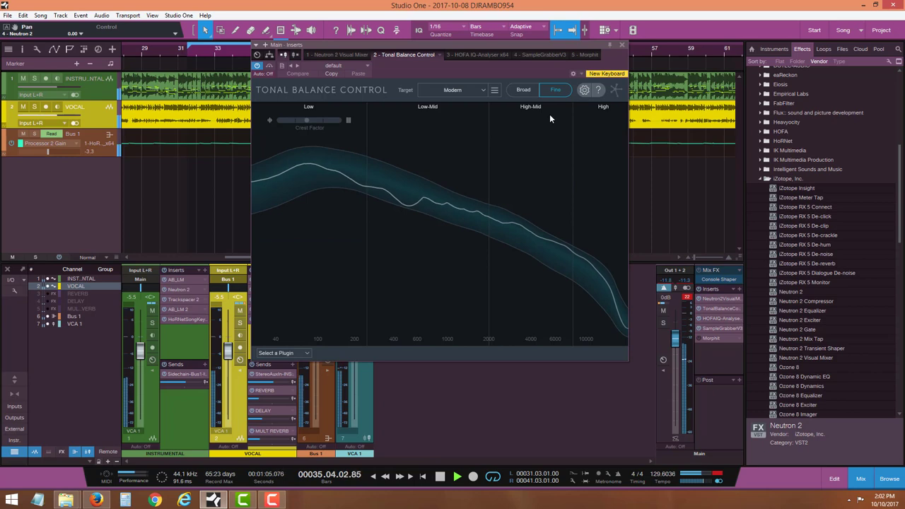
{"action": "left_click", "coordinate": [522, 91]}
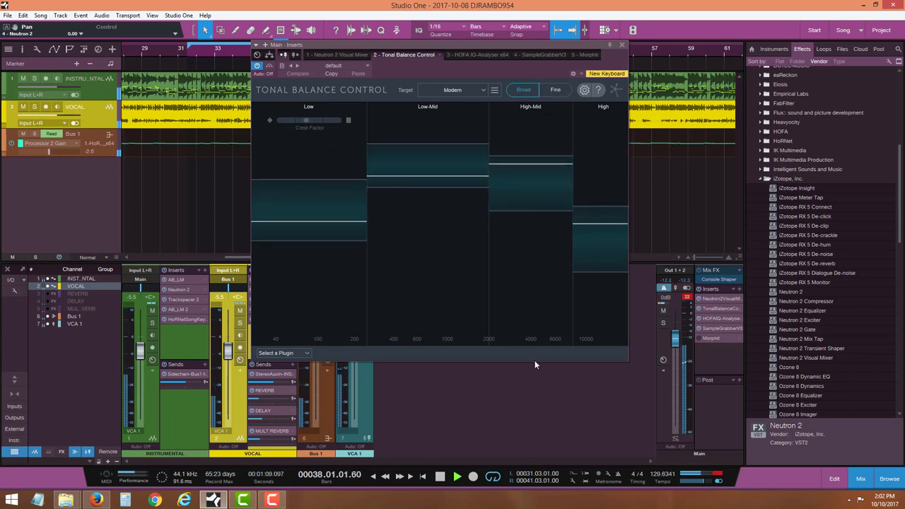
Step: View the Voice 2 and Neutron equalizers inside Tonal Balance Control, set the linked plug-in to None and stop playback
{"action": "left_click", "coordinate": [307, 353]}
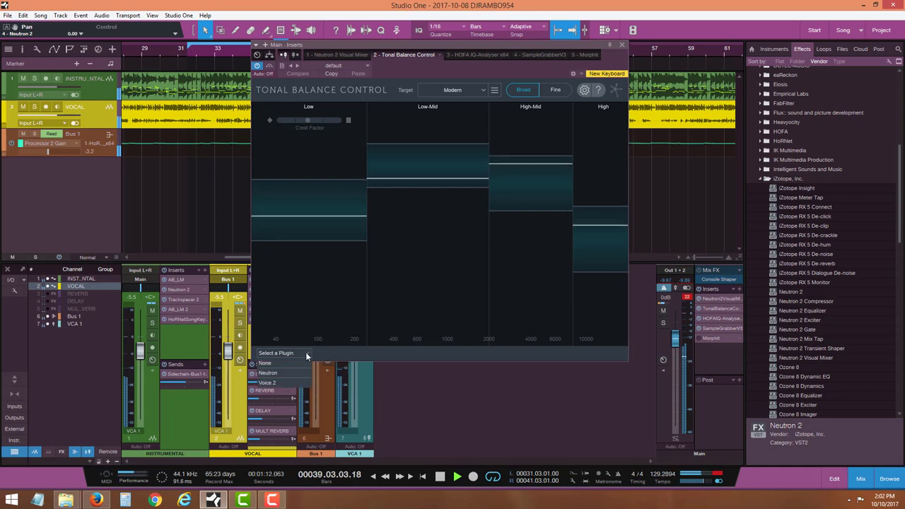
{"action": "left_click", "coordinate": [277, 383]}
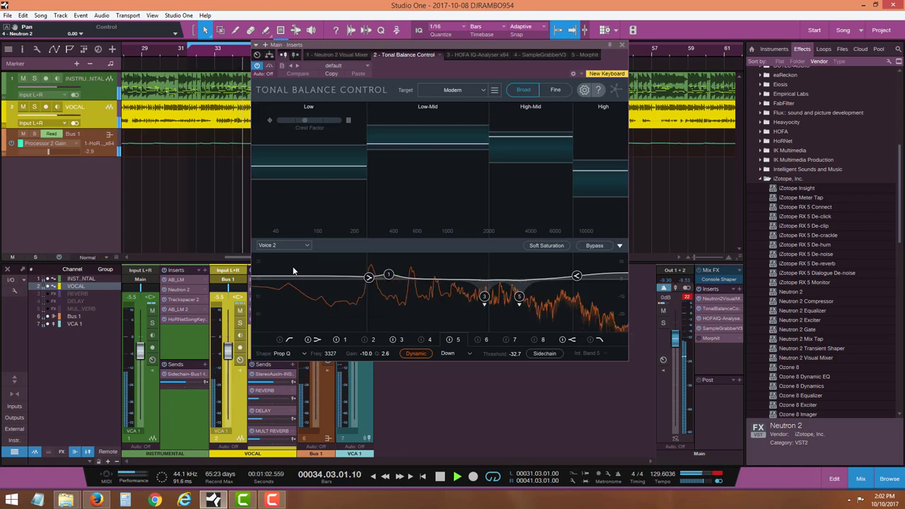
{"action": "left_click", "coordinate": [304, 246]}
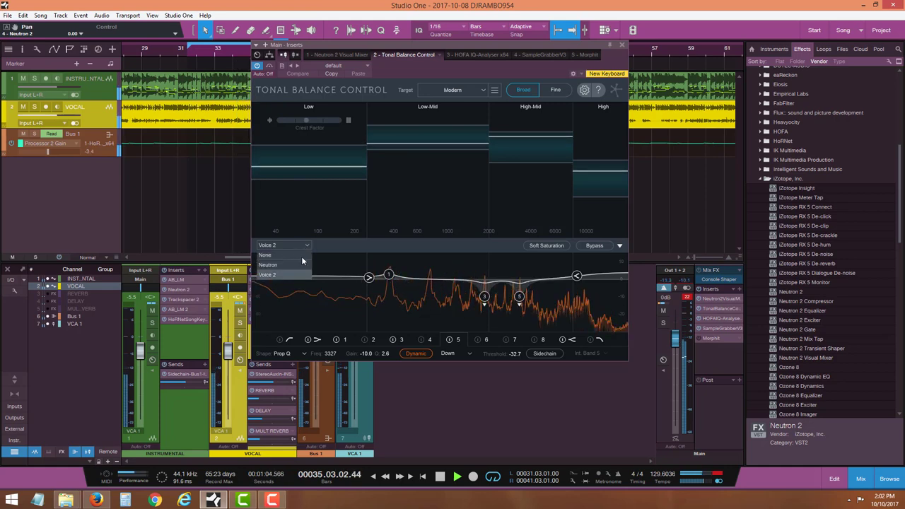
{"action": "left_click", "coordinate": [296, 266]}
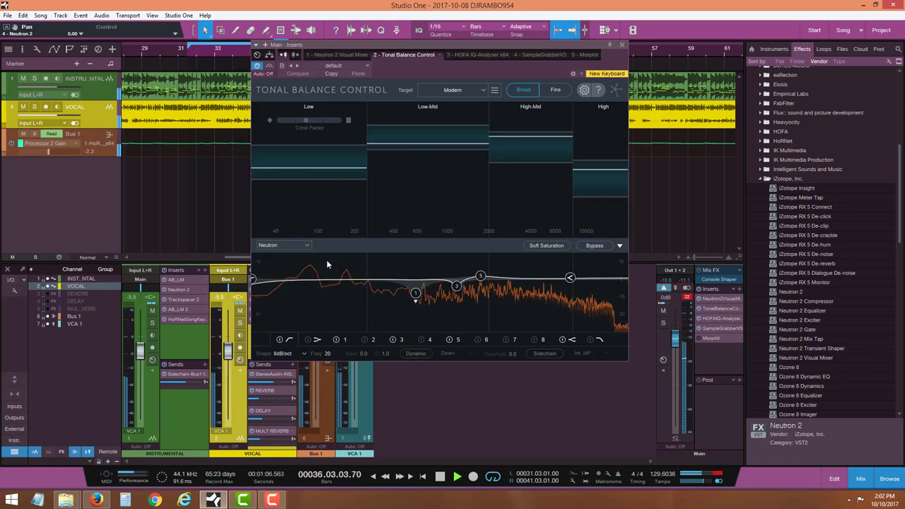
{"action": "left_click", "coordinate": [304, 246]}
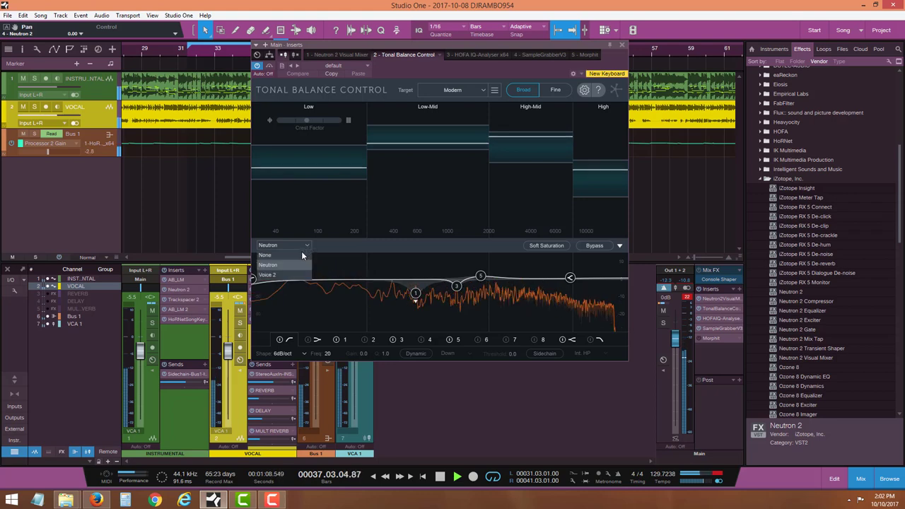
{"action": "left_click", "coordinate": [297, 255]}
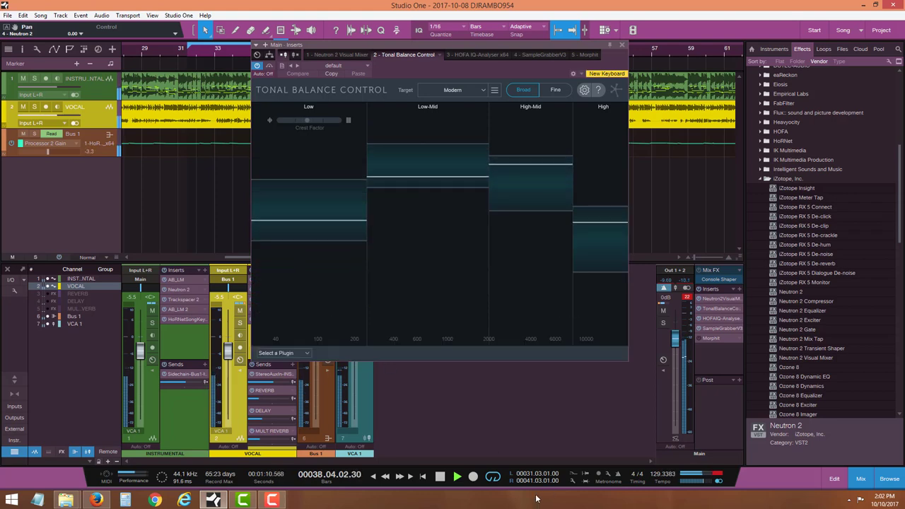
{"action": "left_click", "coordinate": [440, 476]}
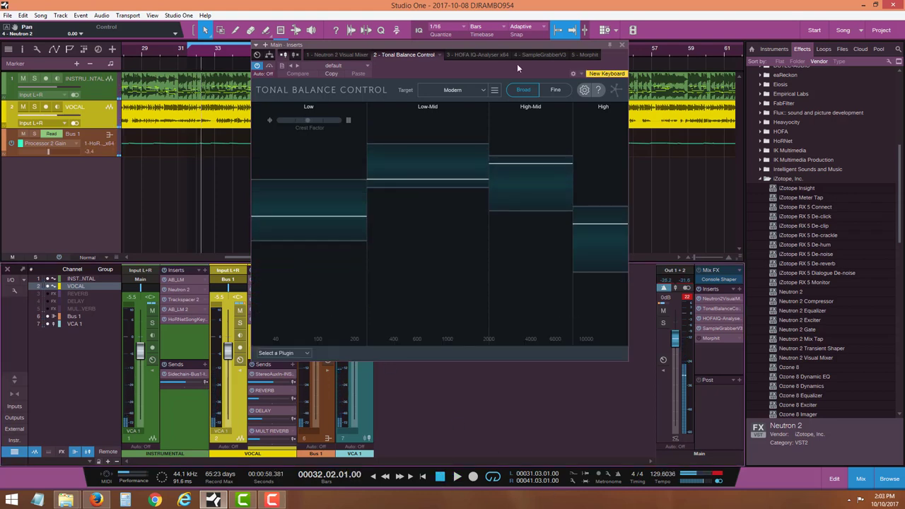